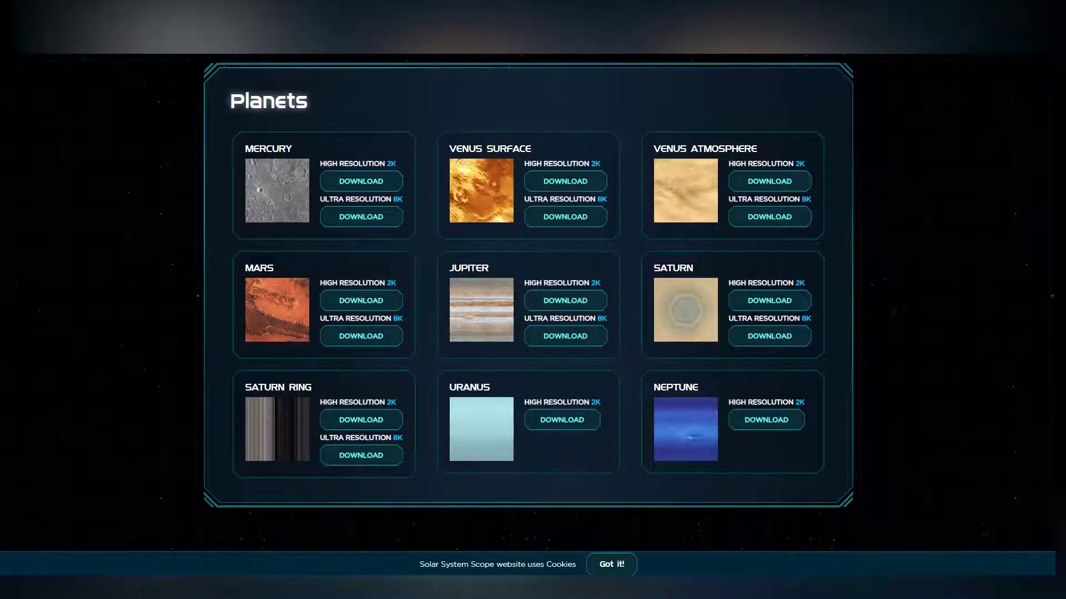
- Look through the planet, Earth, Sun, Moon and star textures offered for download on the Solar System Scope page
scroll(533, 300, "down", 4)
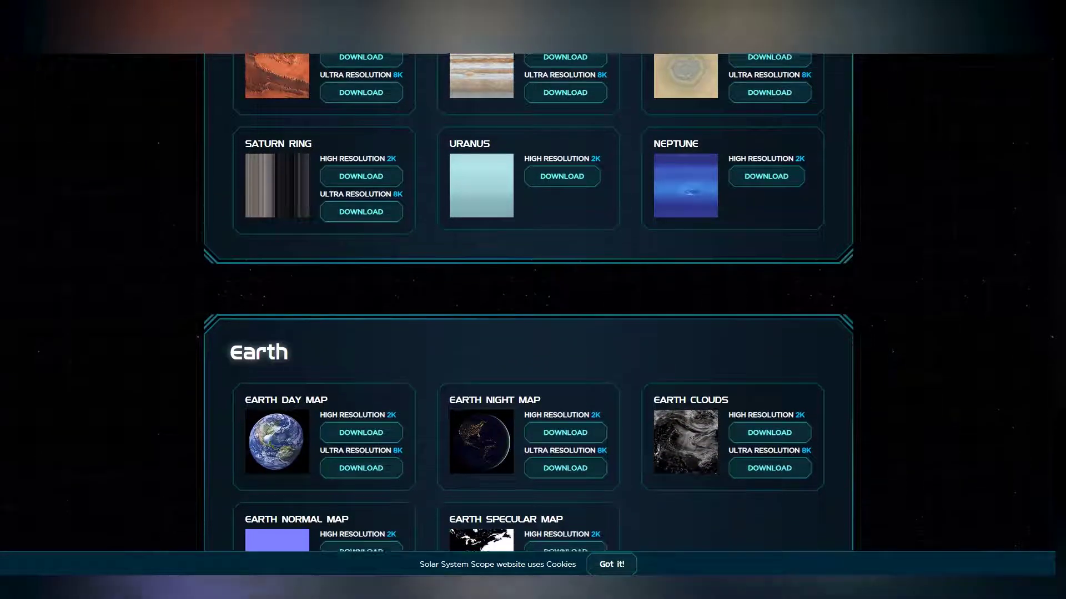
scroll(532, 299, "down", 5)
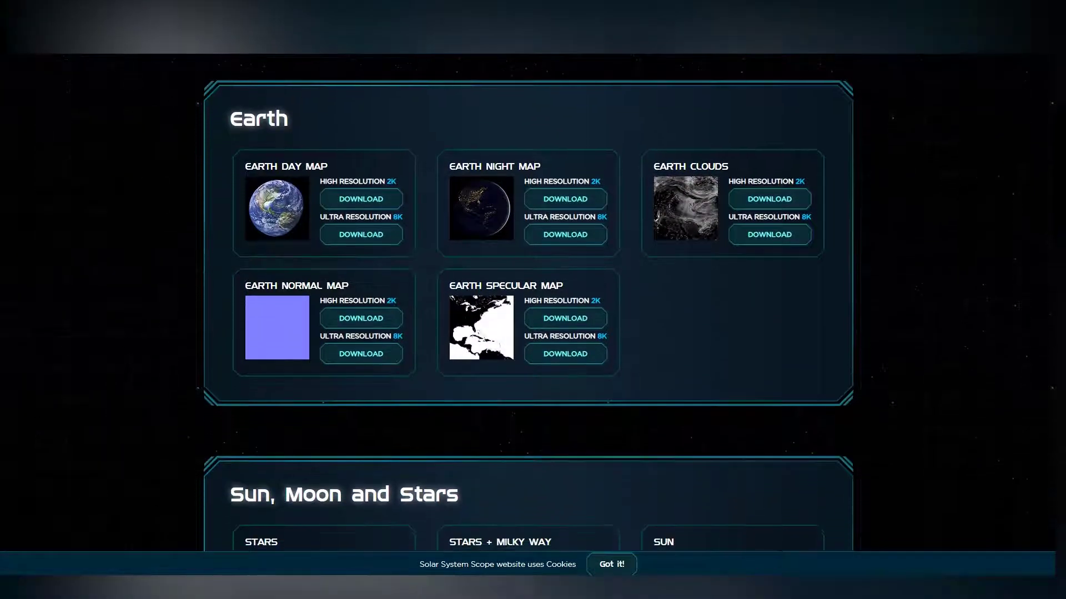
scroll(532, 299, "down", 4)
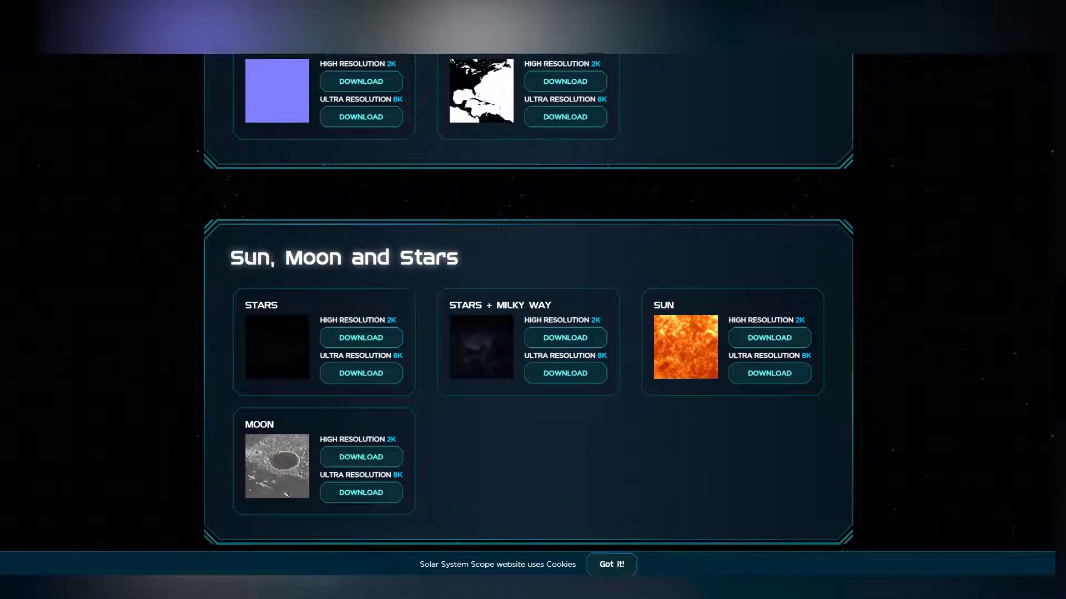
scroll(533, 300, "down", 2)
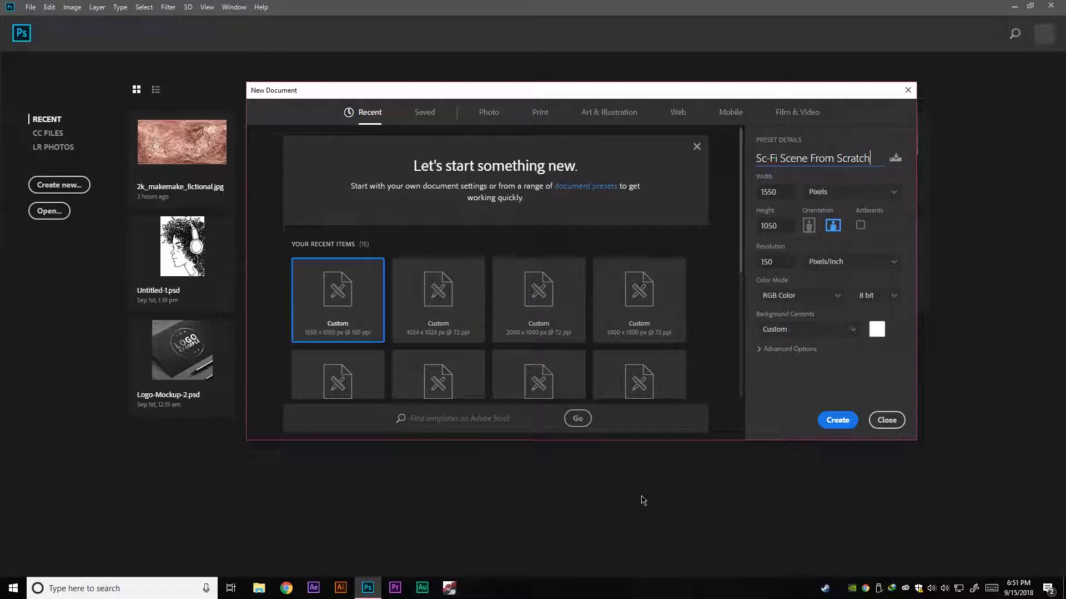
- In Photoshop, create the new document at 1920 × 1080 pixels with a resolution of 200 pixels/inch
left_click(788, 189)
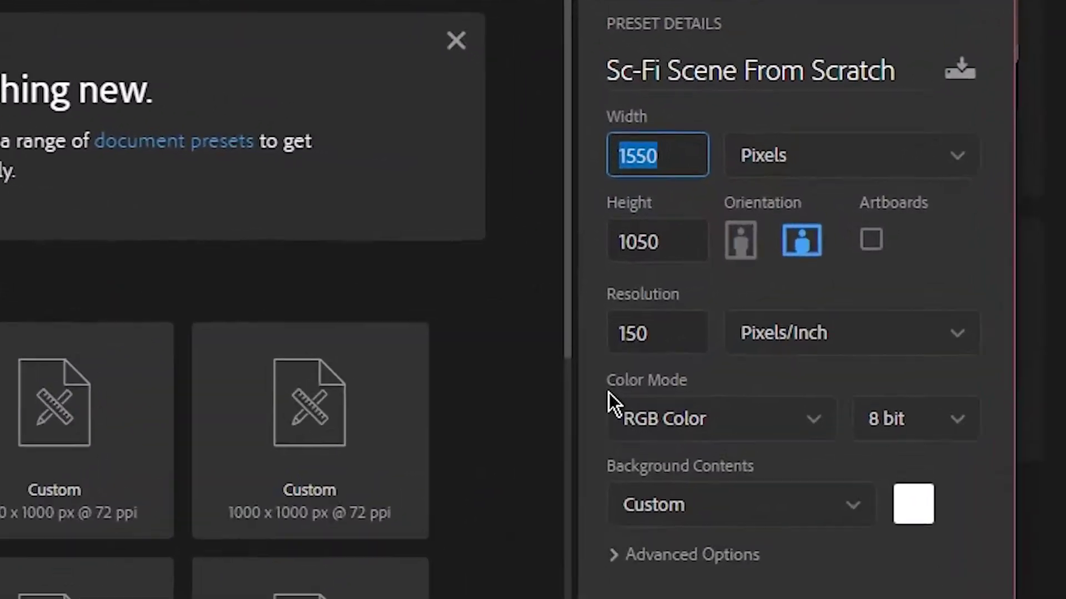
type("1920")
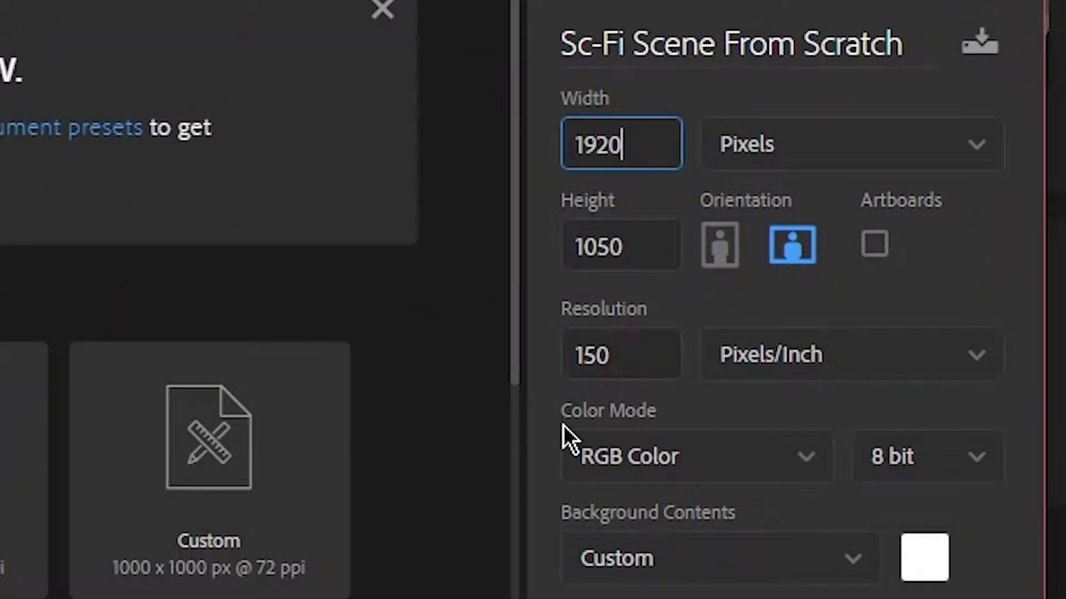
key("Tab")
type("1080")
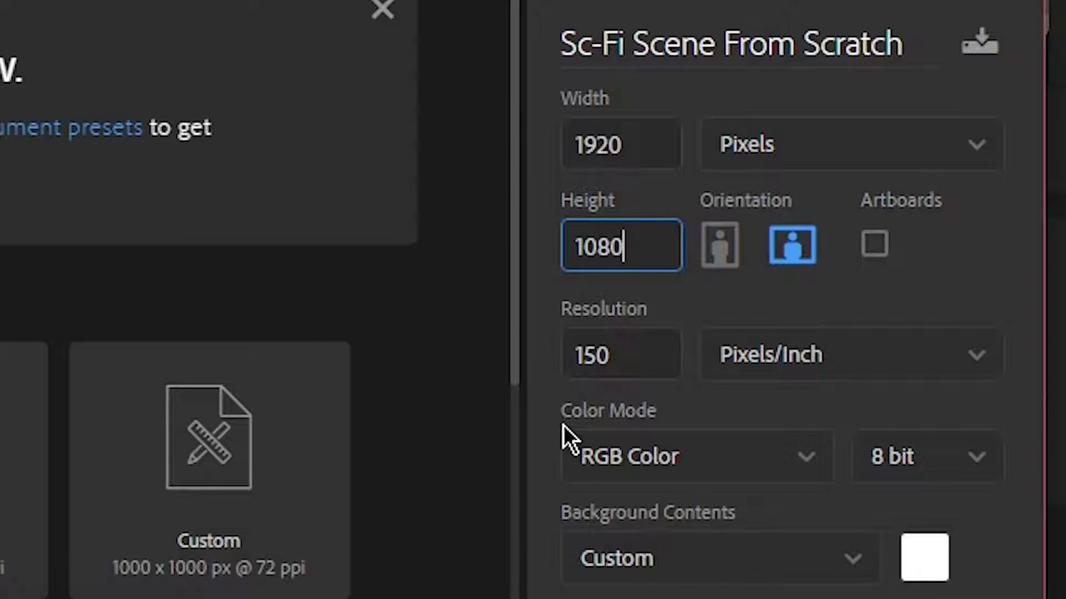
left_click(632, 356)
left_click_drag(633, 355, 487, 318)
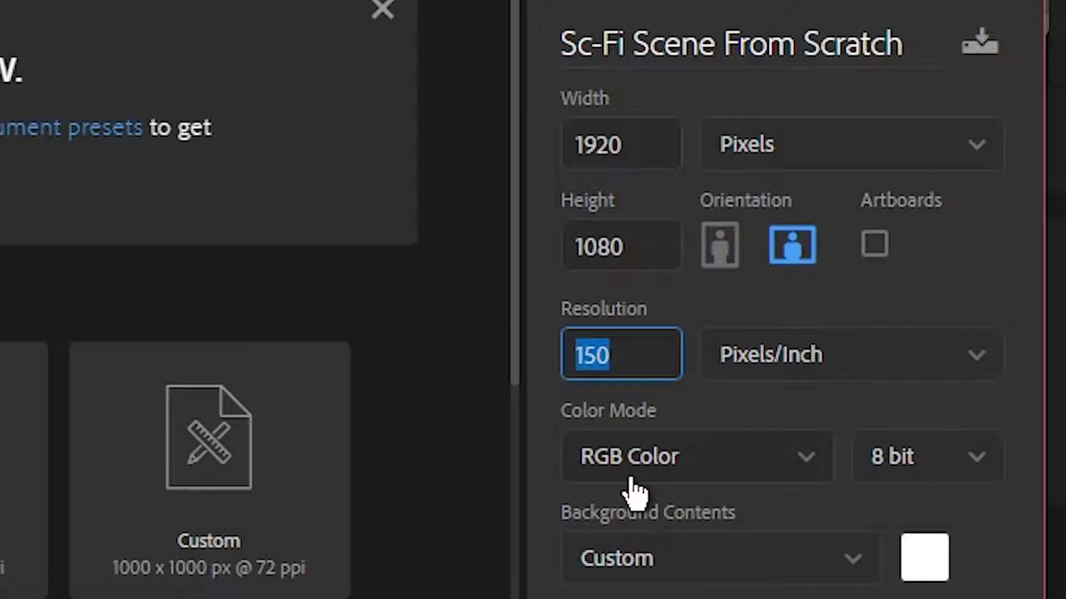
type("150")
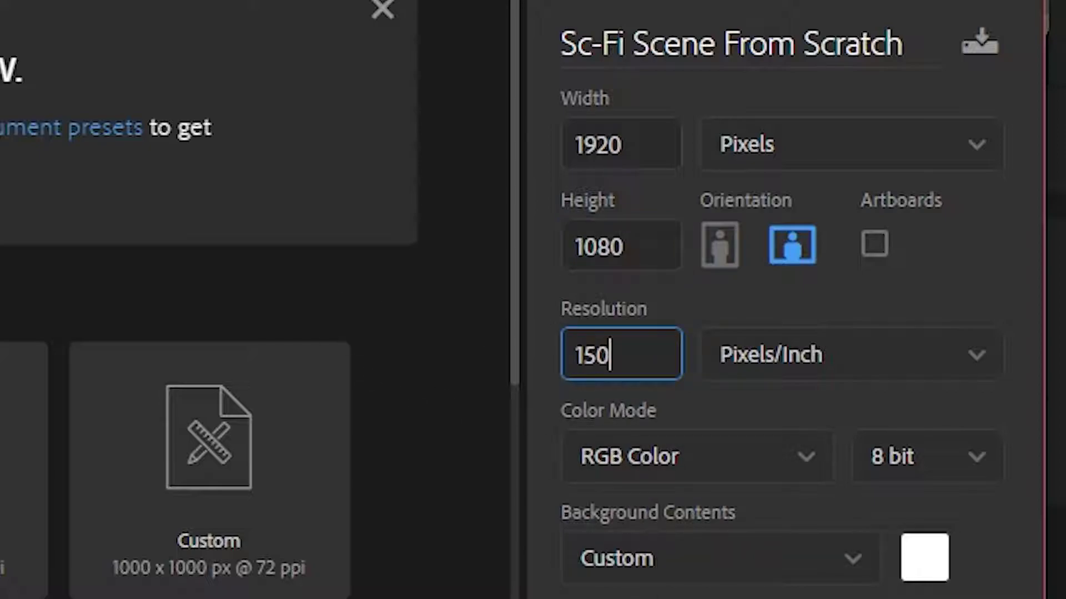
key("BackSpace")
key("BackSpace")
key("BackSpace")
type("200")
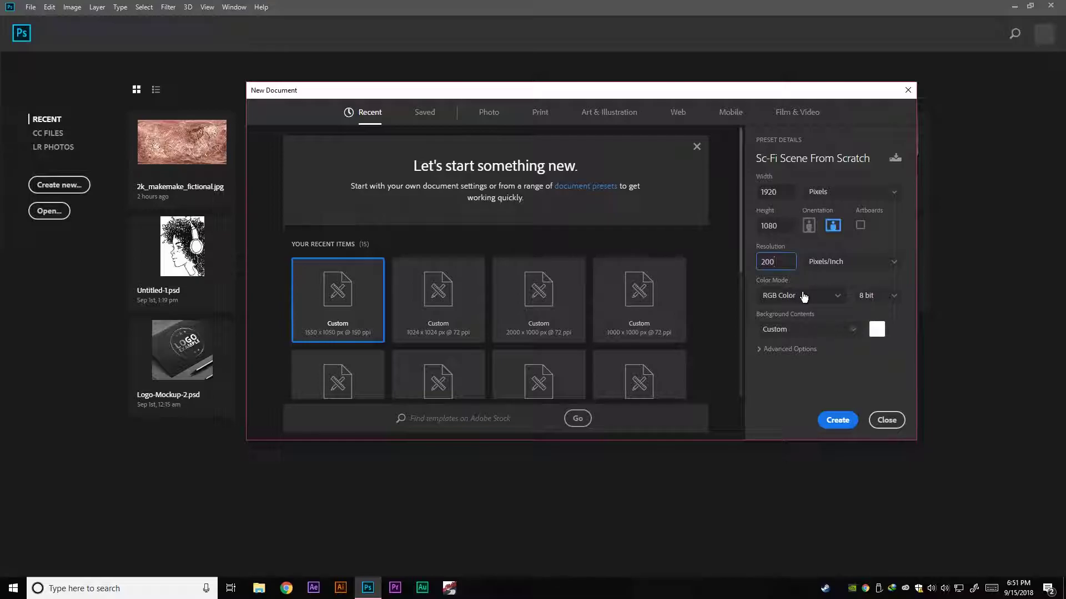
left_click(838, 421)
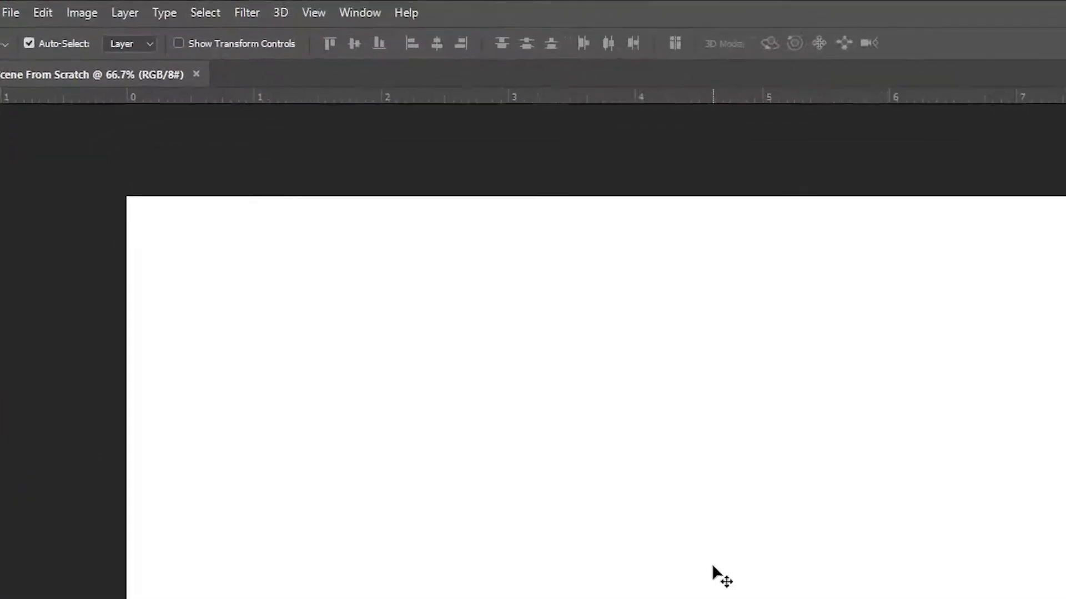
- Apply monochromatic Gaussian noise to the white background with the Add Noise filter at an amount of 30%
left_click(251, 10)
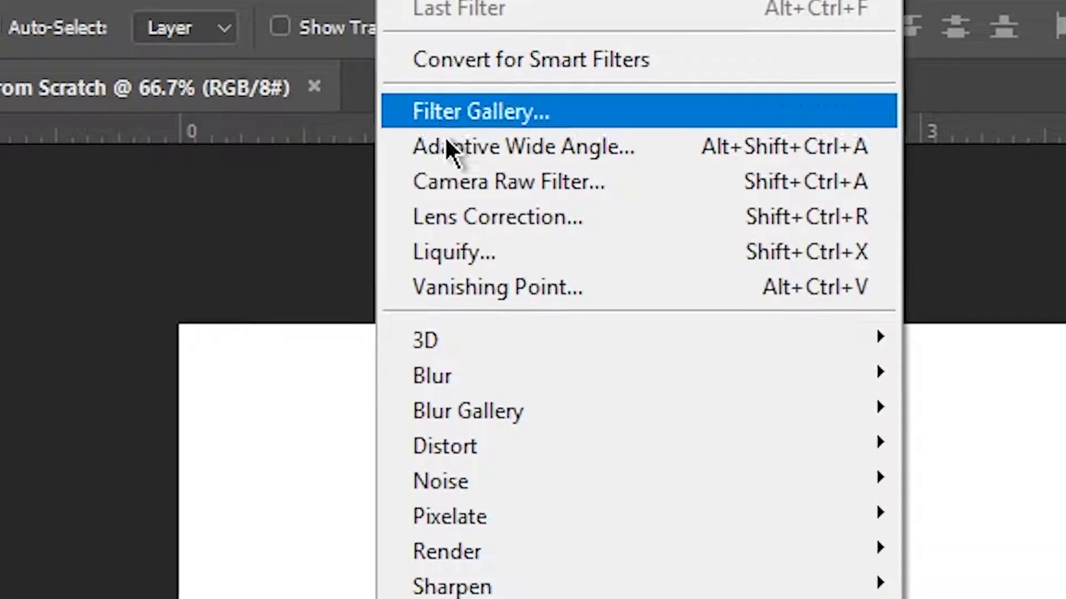
mouse_move(516, 496)
left_click(979, 503)
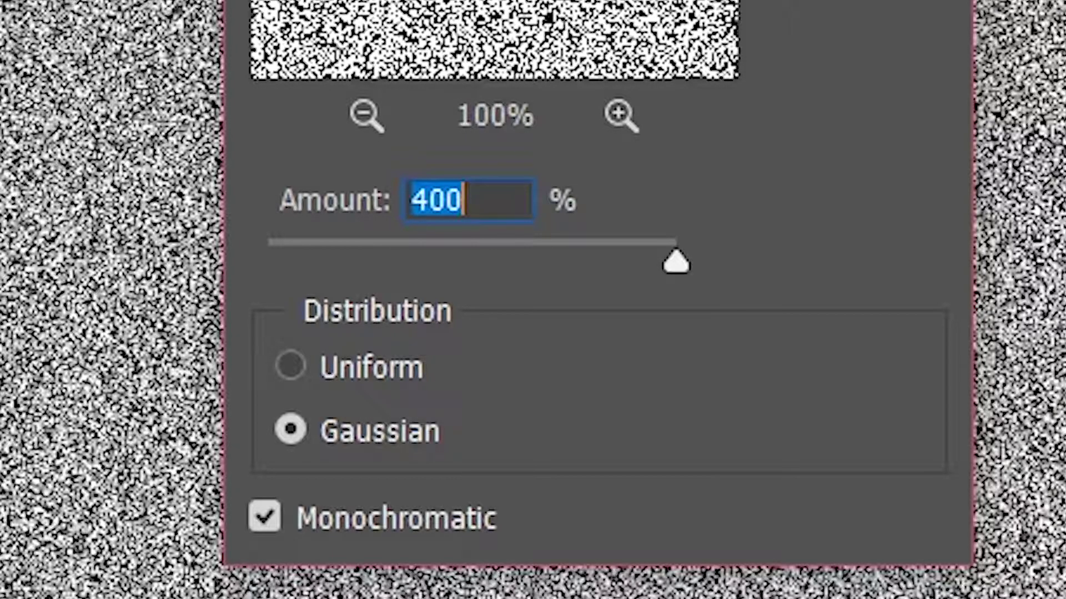
type("30")
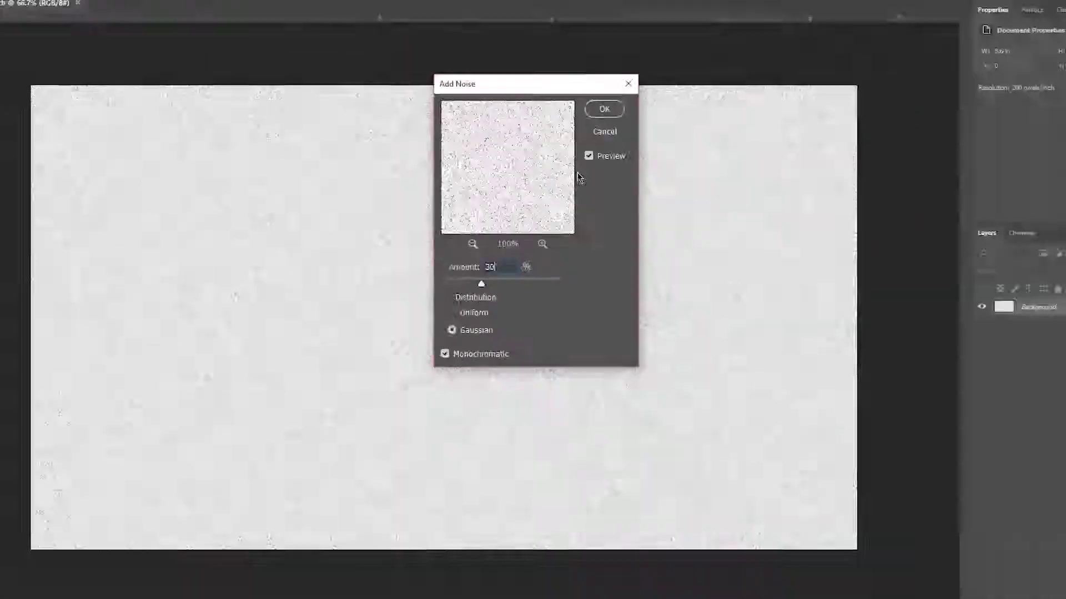
left_click(604, 109)
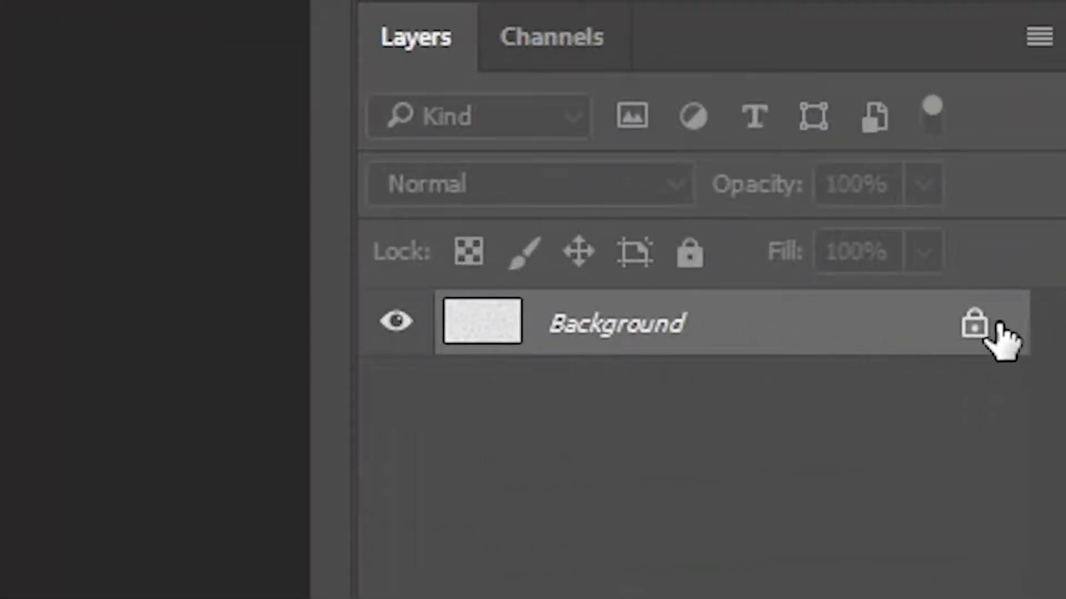
- Unlock the background into a regular layer and make a hidden duplicate of it
left_click(1044, 305)
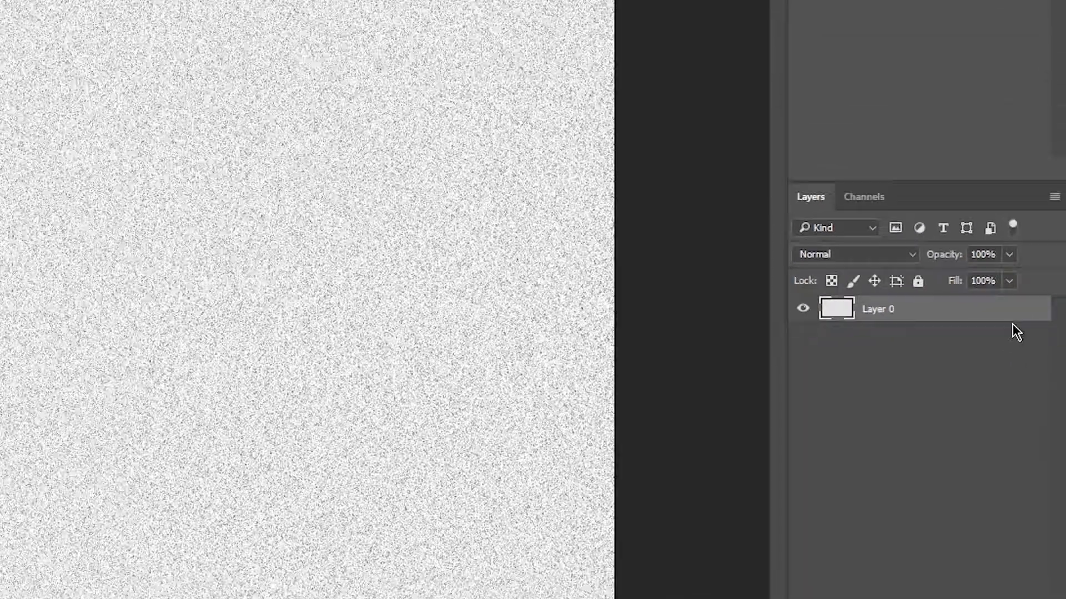
key("ctrl+j")
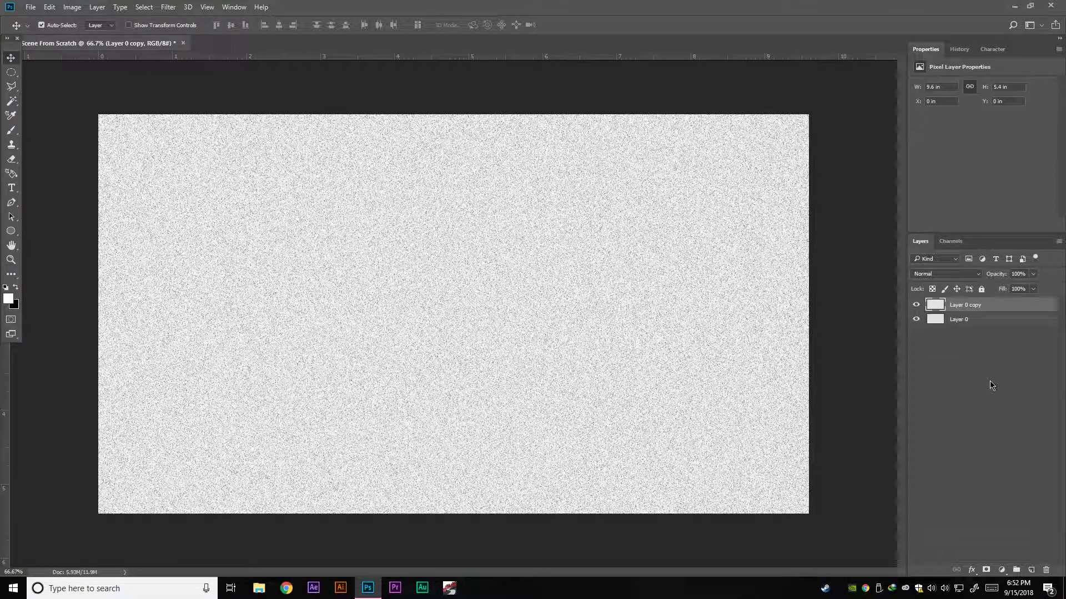
left_click(918, 305)
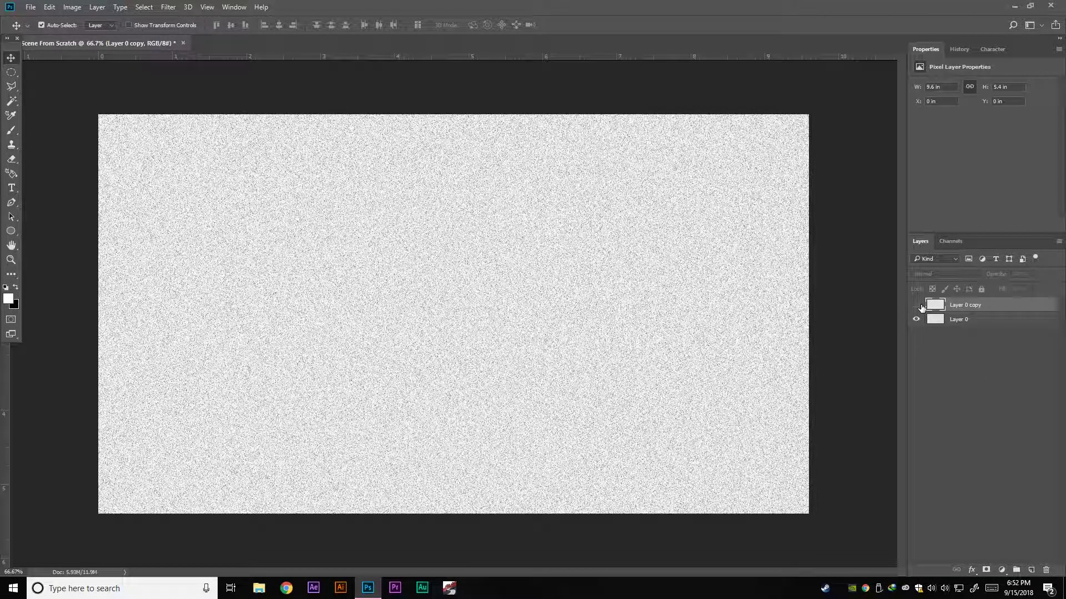
- Apply a Gaussian Blur with a 0.5 pixel radius to the original noise layer, Layer 0
left_click(1001, 321)
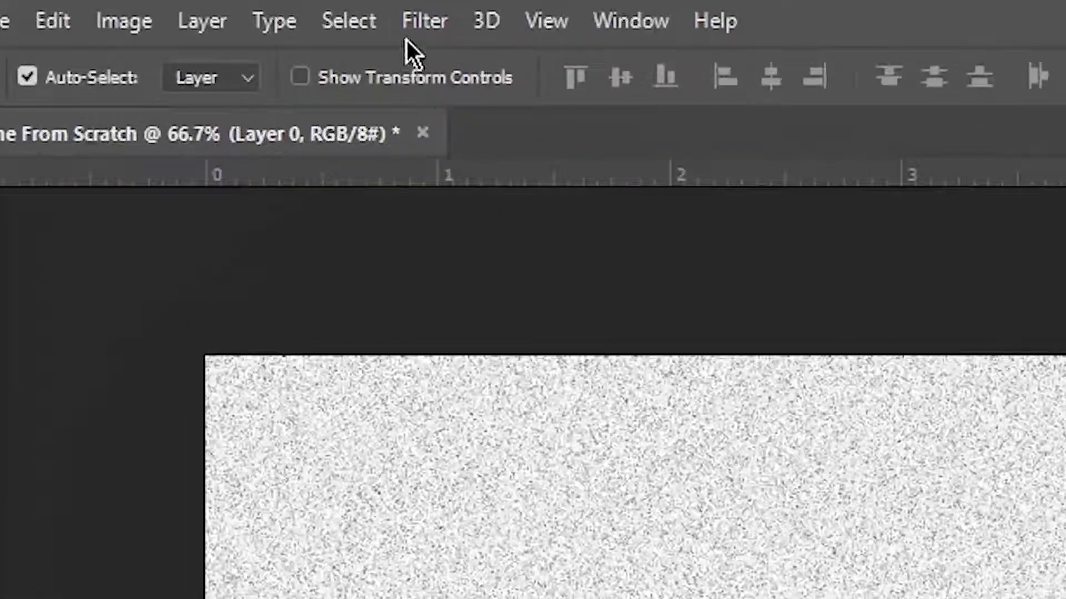
left_click(168, 6)
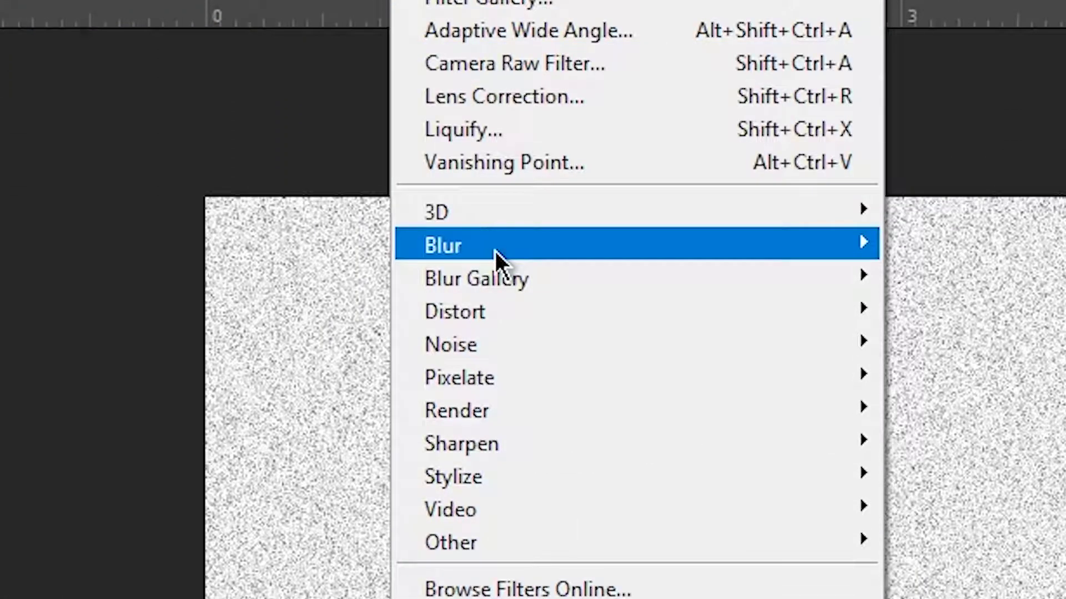
mouse_move(502, 305)
left_click(1035, 447)
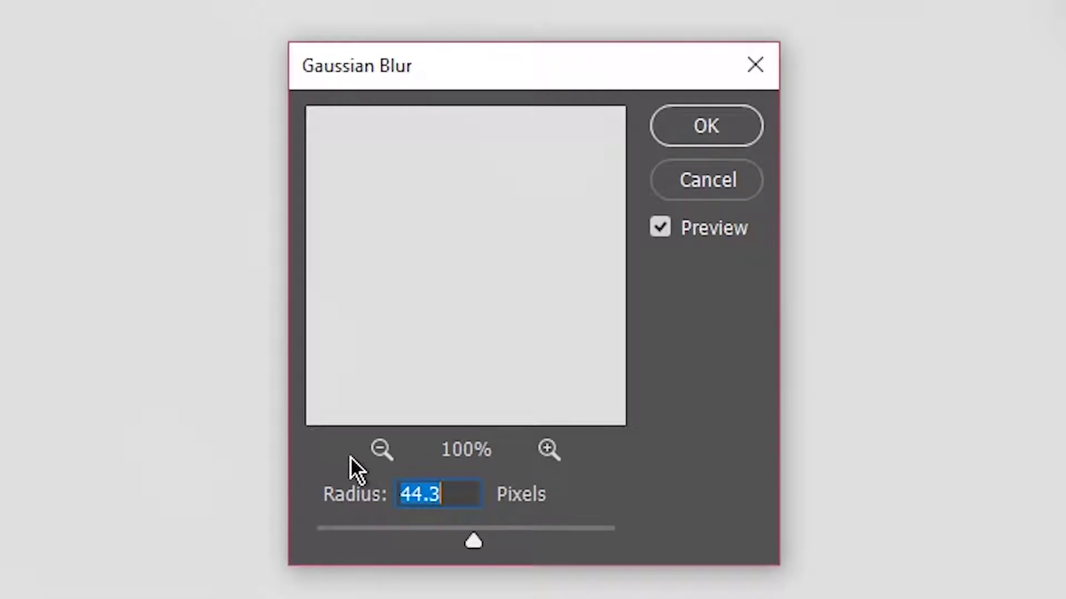
type("0.5")
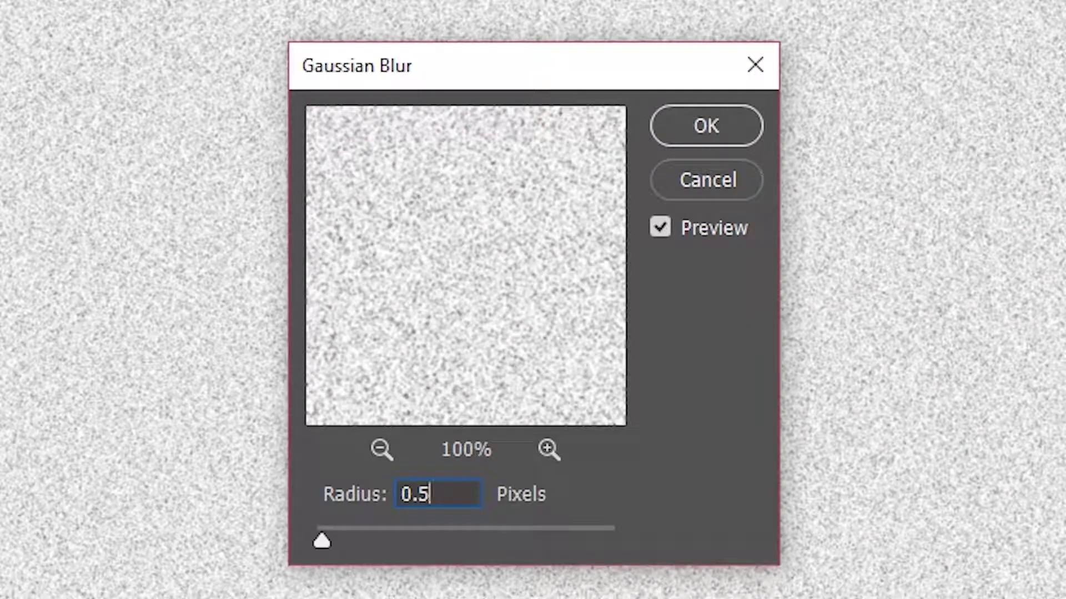
key("Return")
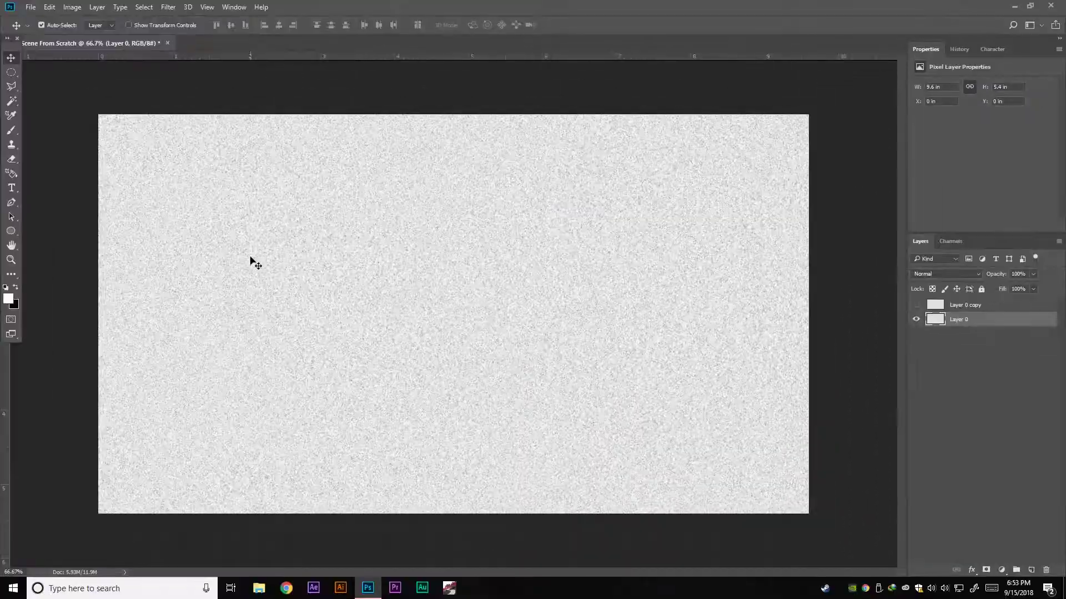
- Turn the blurred noise layer into a dense starfield using Levels with a shadow input level of 253
key("ctrl+l")
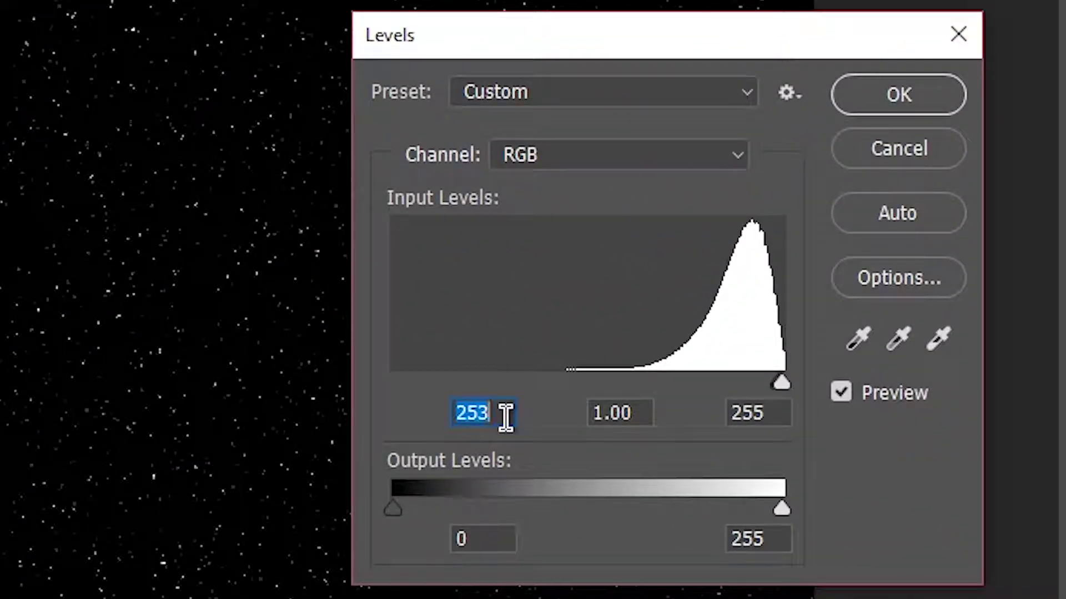
type("253")
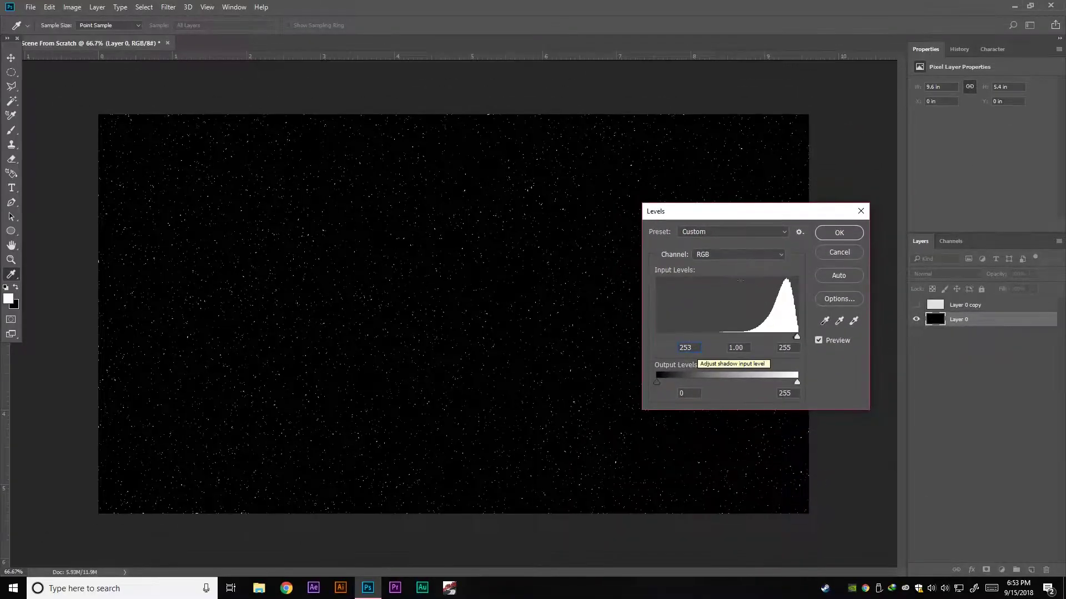
left_click(836, 233)
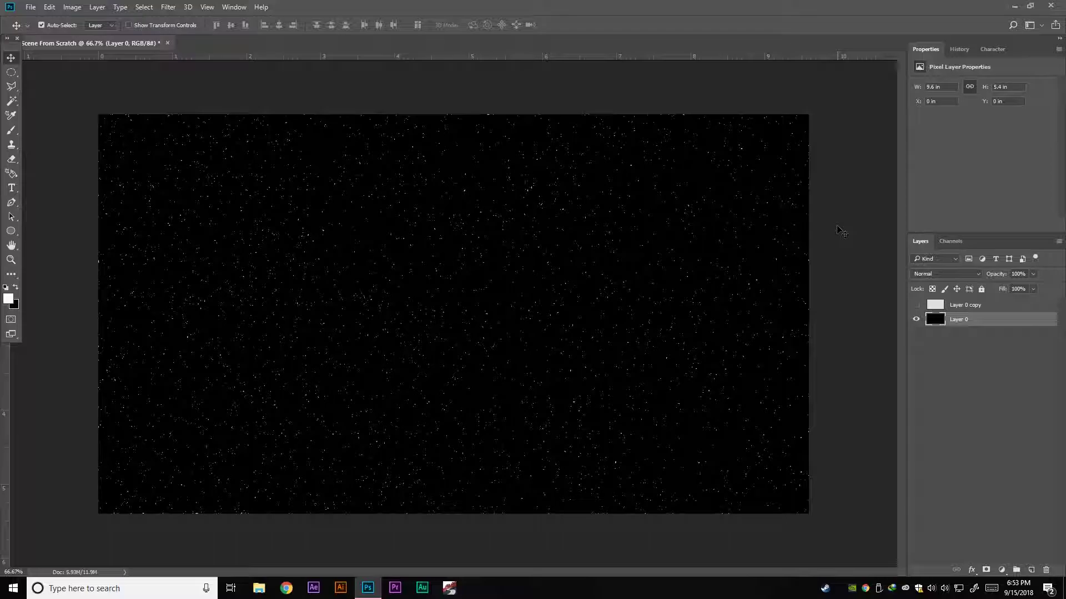
- Show the duplicate noise layer, Layer 0 copy, and invert its colors
left_click(973, 308)
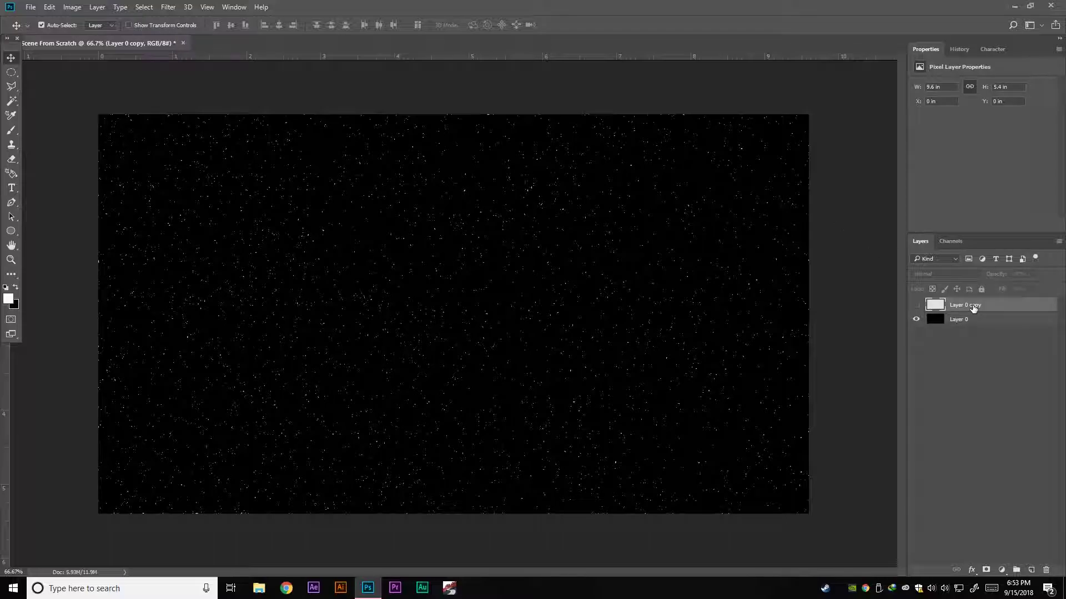
left_click(916, 305)
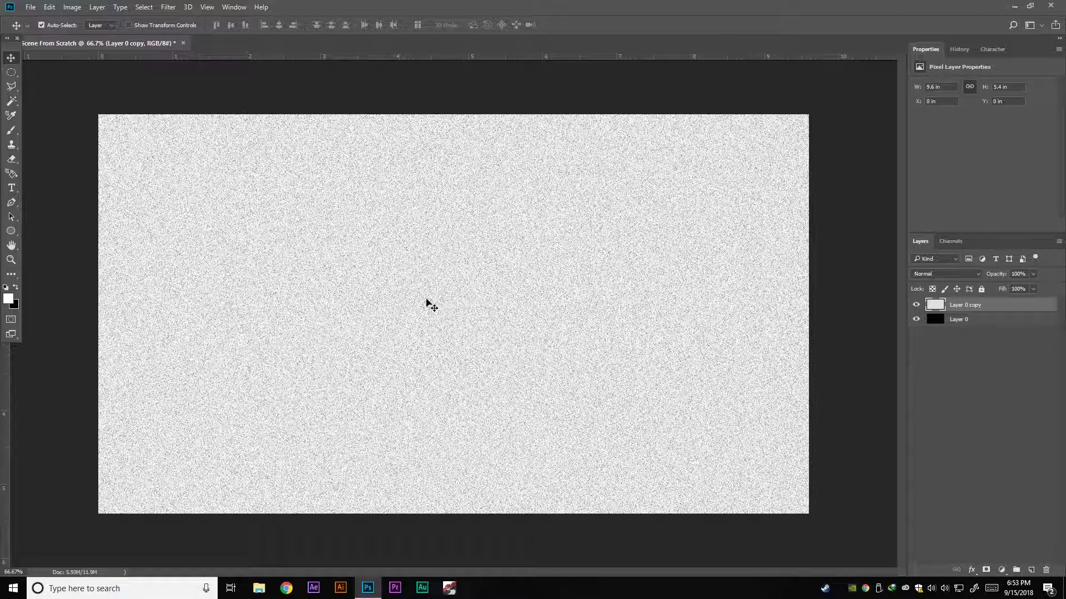
key("ctrl")
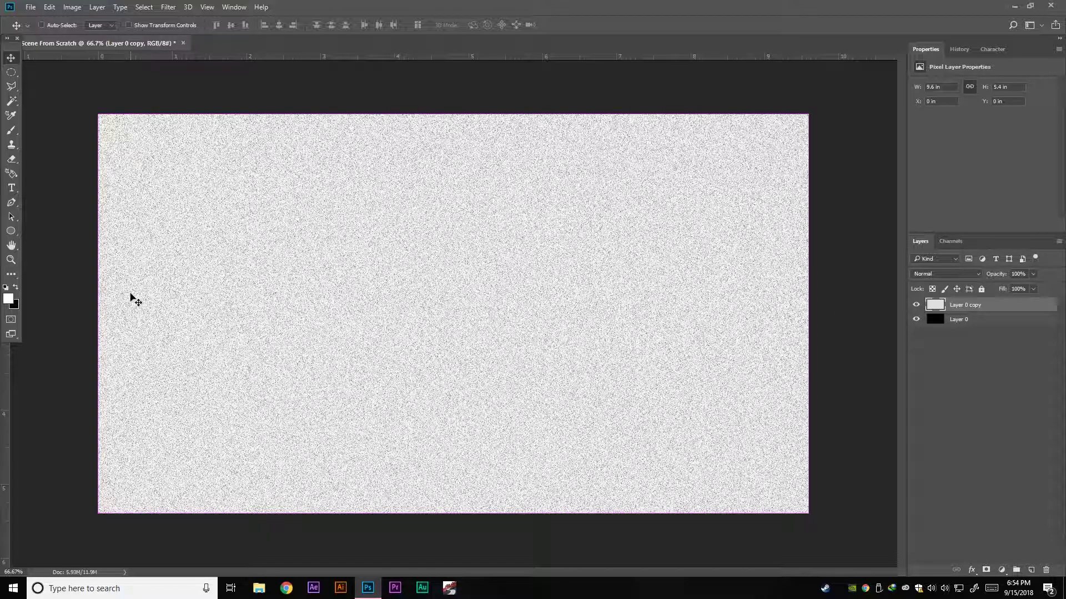
key("ctrl+i")
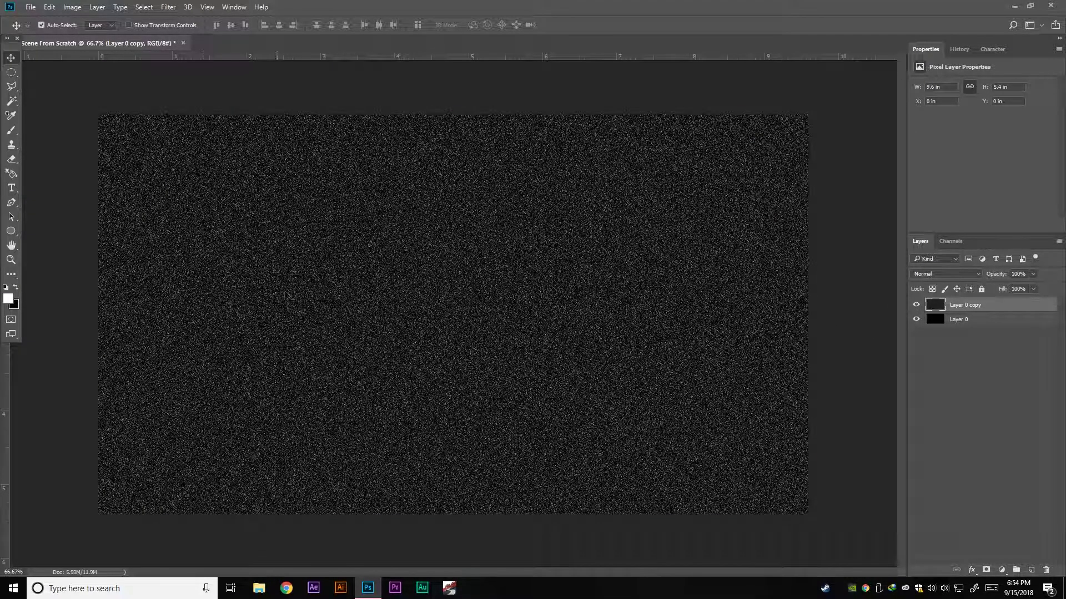
- Raise the shadow input level of the inverted duplicate in Levels until only sparse stars remain on black
key("ctrl+l")
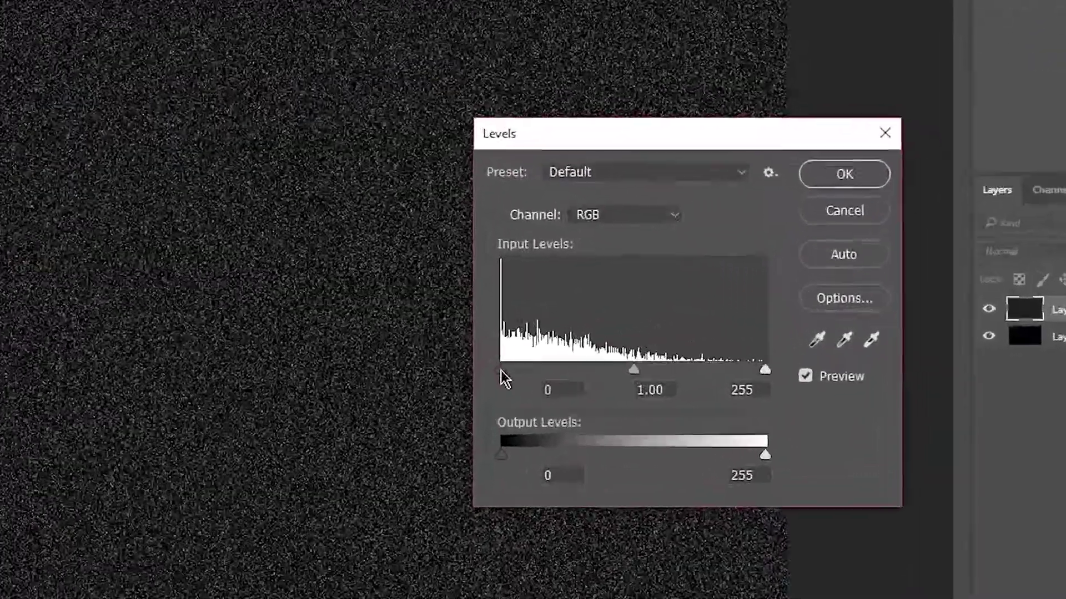
left_click_drag(500, 371, 643, 383)
left_click_drag(530, 441, 599, 435)
left_click_drag(715, 414, 743, 412)
left_click_drag(661, 412, 714, 411)
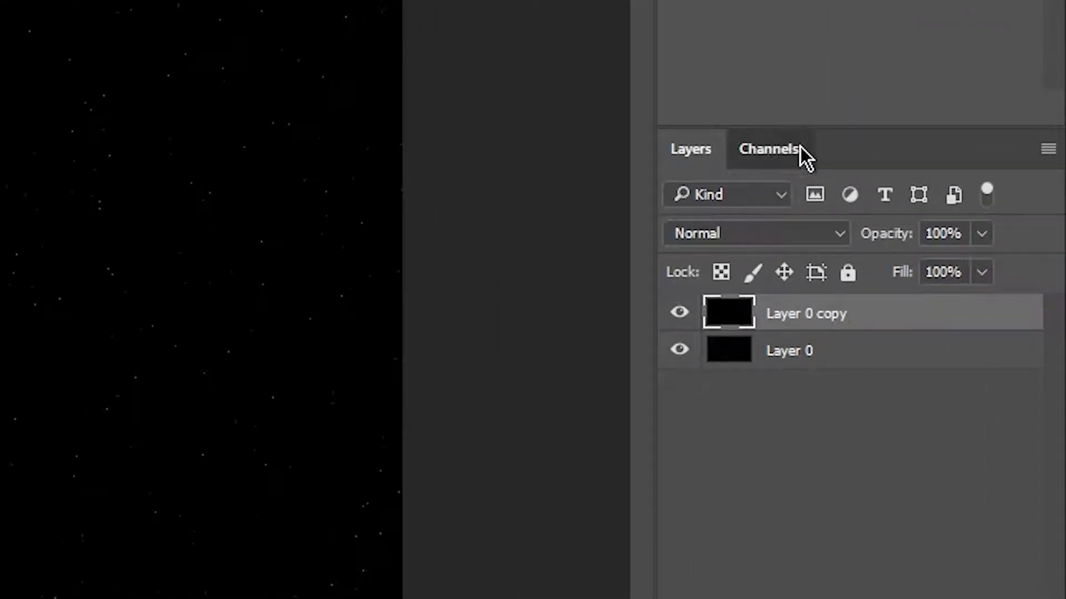
- Load the RGB channel of the sparse stars as a selection and replace the duplicate layer with a new empty layer
left_click(959, 242)
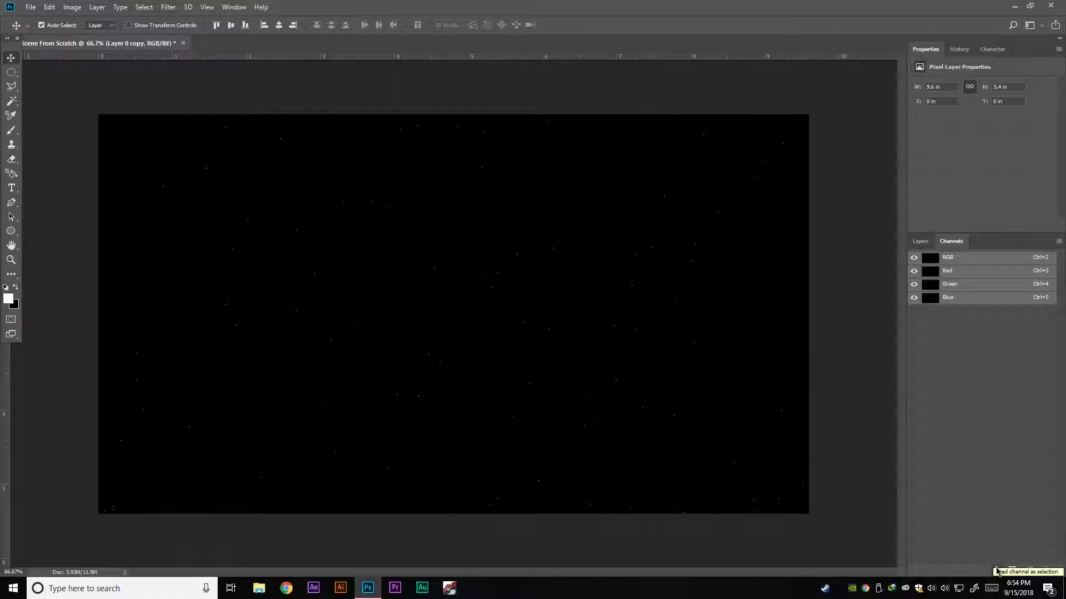
left_click(920, 241)
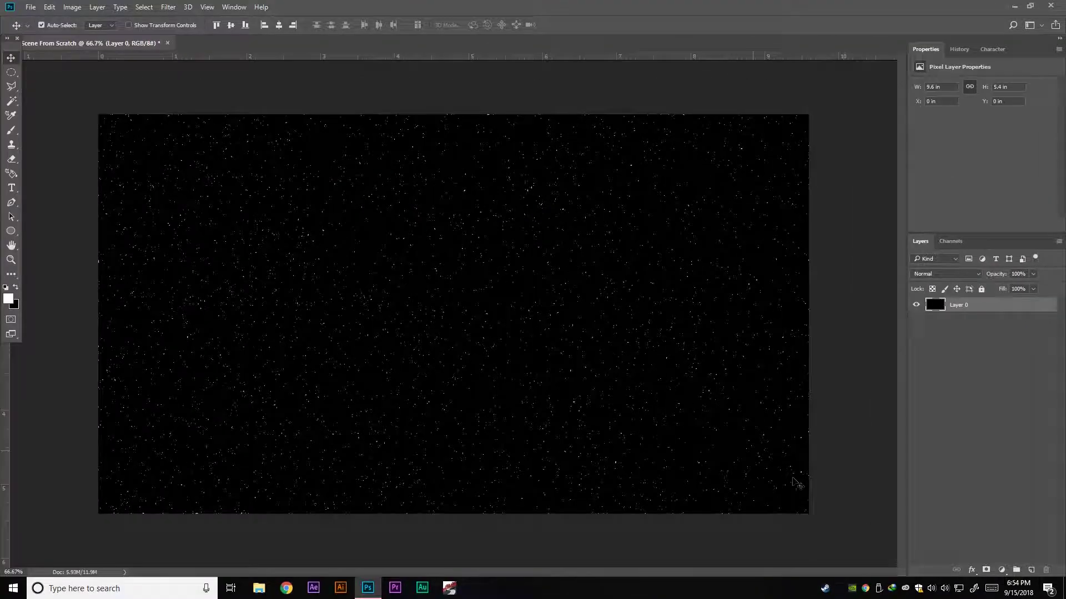
left_click(1035, 571)
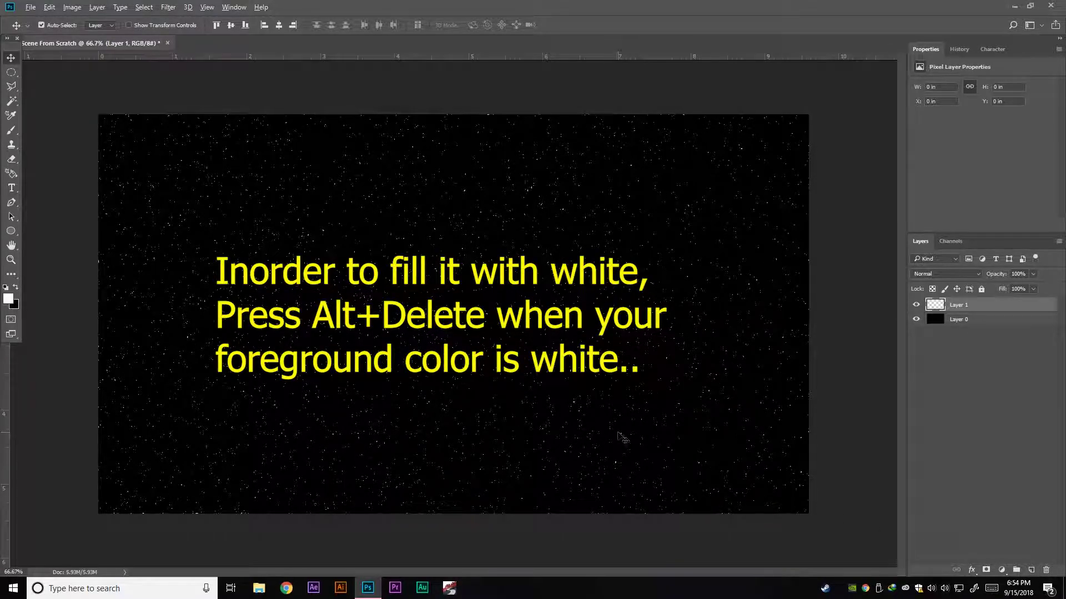
- Fill the star selection on Layer 1 with white, and give the layer an Outer Glow with a new glow color
key("m")
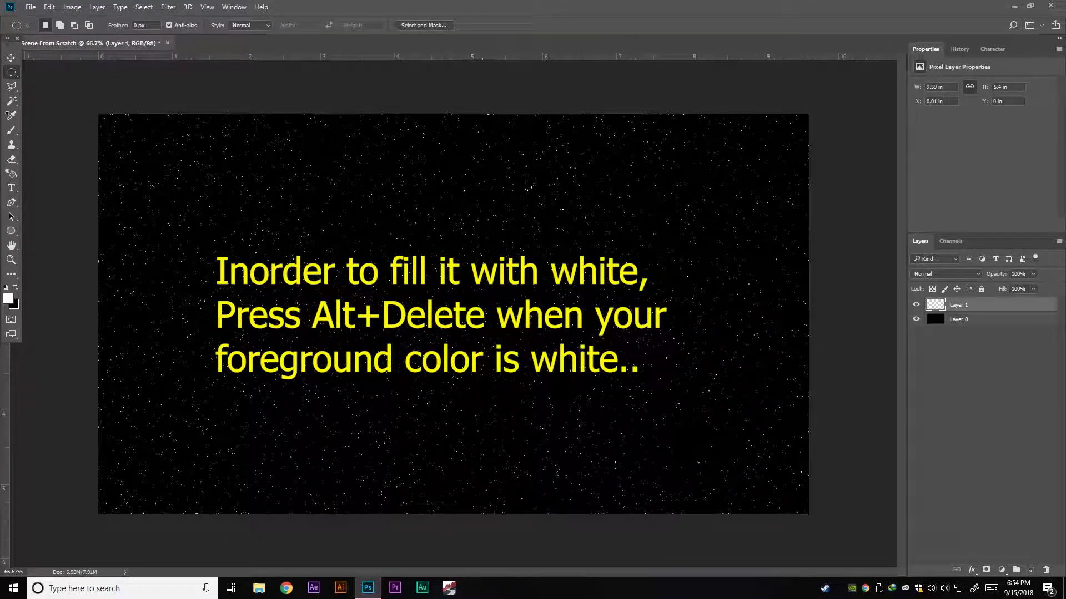
double_click(1016, 309)
left_click_drag(771, 90, 528, 173)
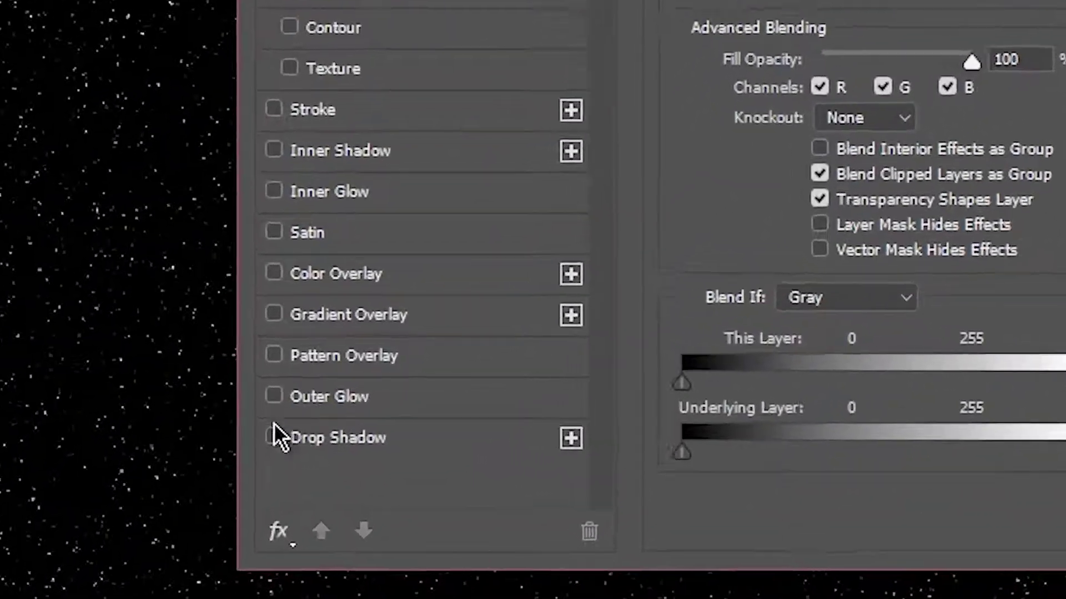
left_click(276, 397)
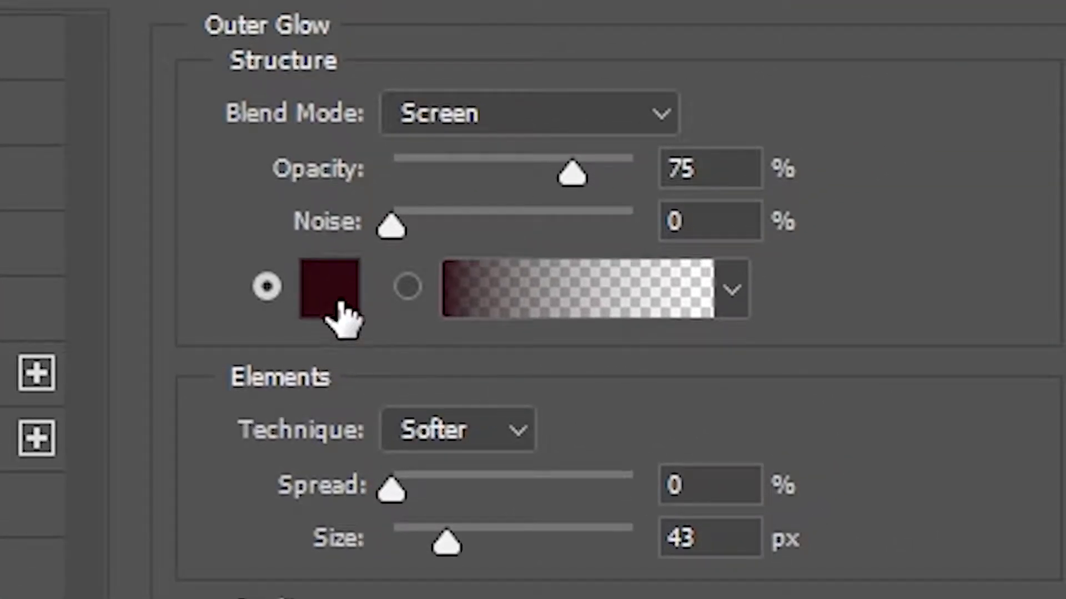
left_click(333, 297)
left_click_drag(355, 214, 301, 150)
left_click(944, 161)
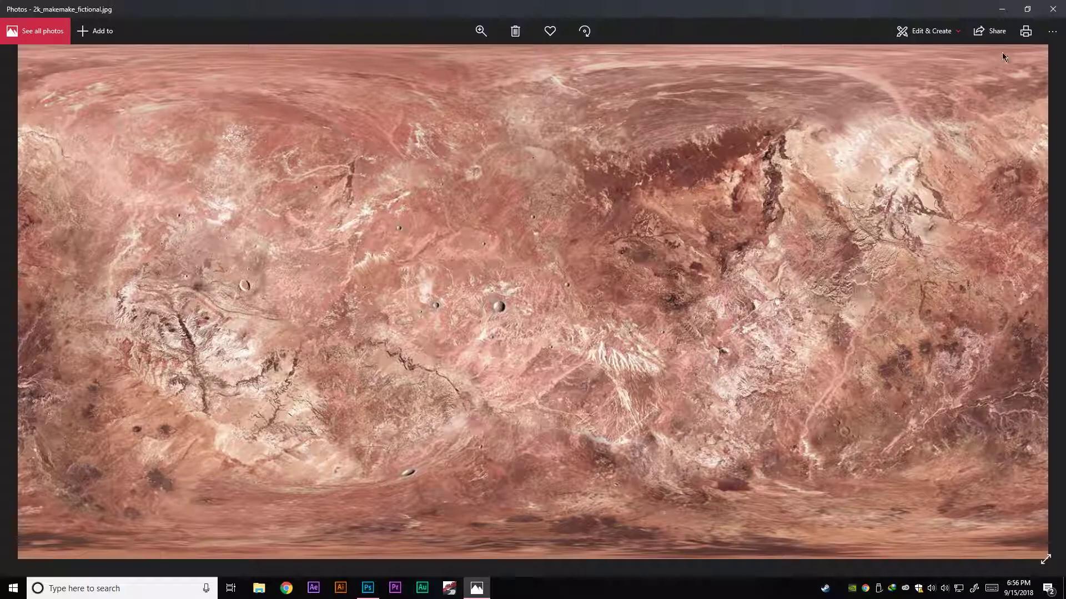
- Close the image preview and open the planet texture 2k_makemake_fictional.jpg from the desktop in Photoshop
left_click(1052, 9)
right_click(306, 418)
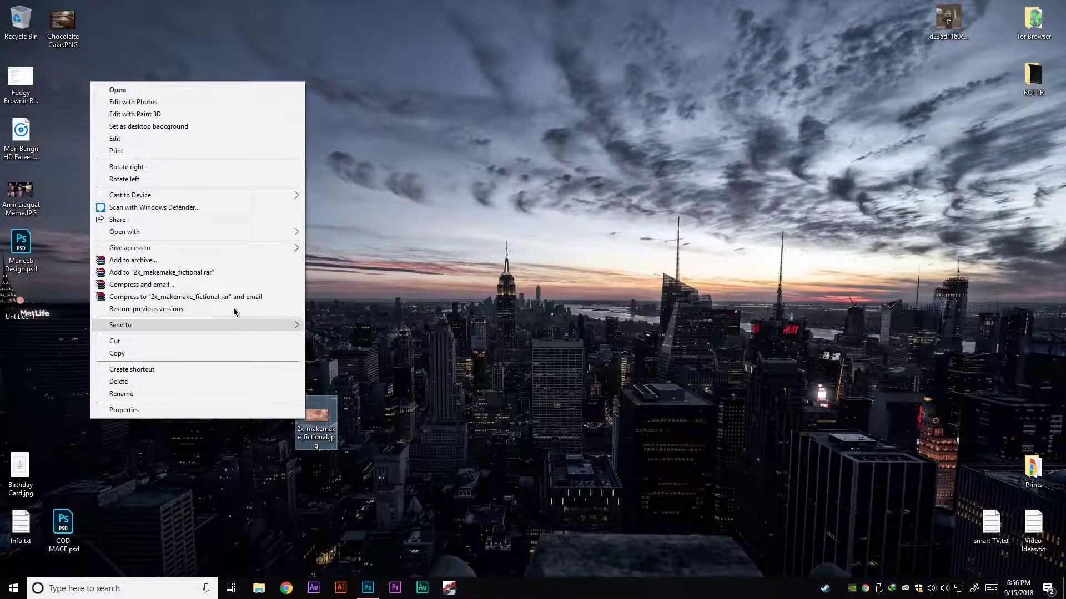
mouse_move(214, 233)
left_click(347, 295)
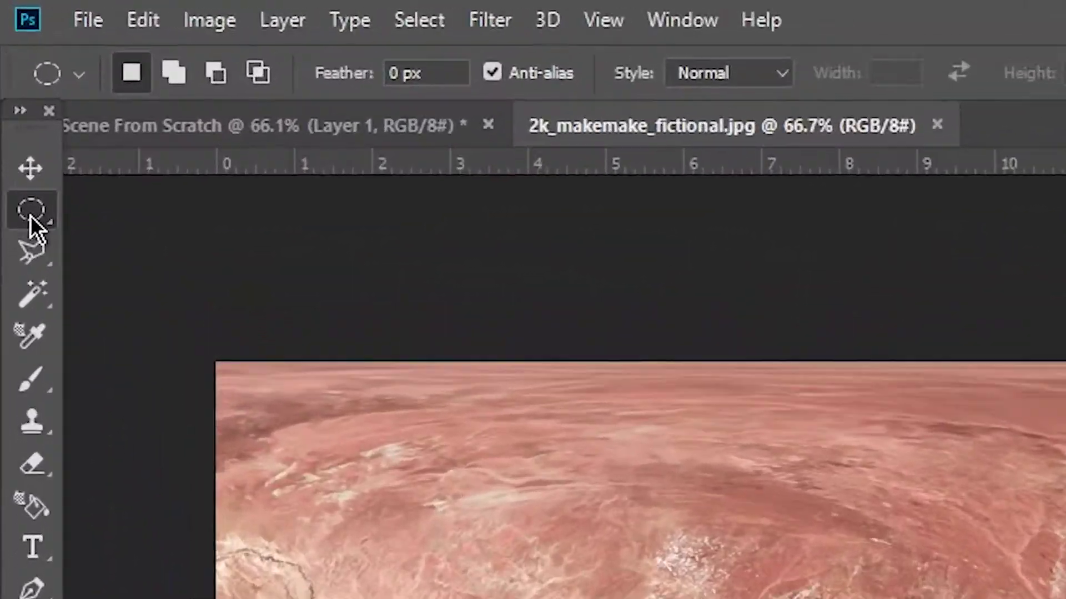
- Select the left half of the planet texture with a rectangular marquee covering the image's full height
right_click(11, 74)
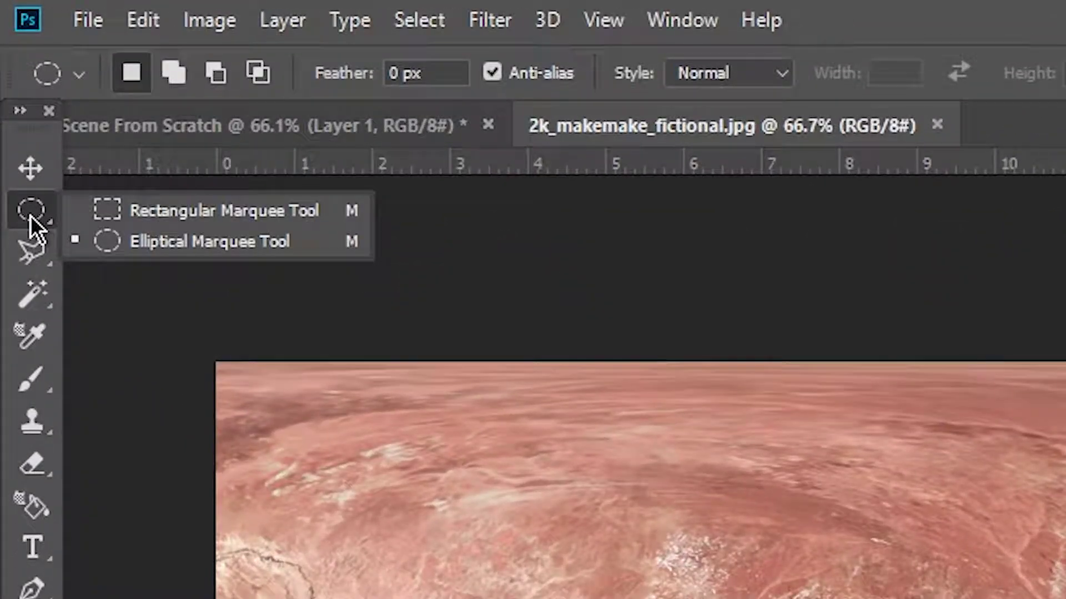
left_click(91, 212)
left_click_drag(217, 364, 480, 598)
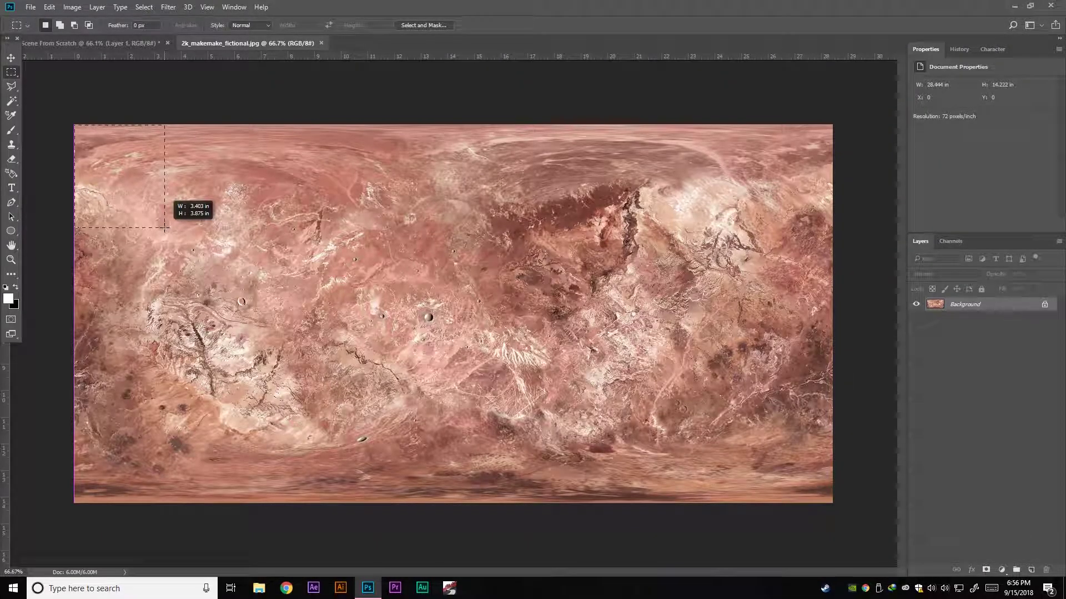
left_click_drag(164, 227, 163, 228)
key("ctrl+d")
left_click_drag(73, 123, 448, 518)
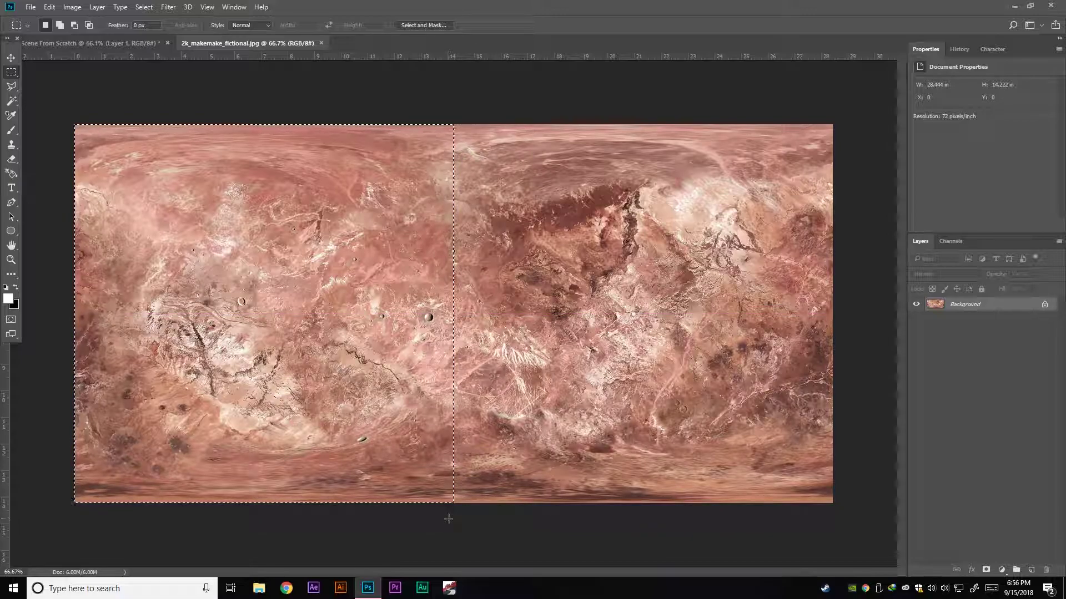
- Cut the selected half of the texture to its own layer and delete the Background layer
right_click(296, 304)
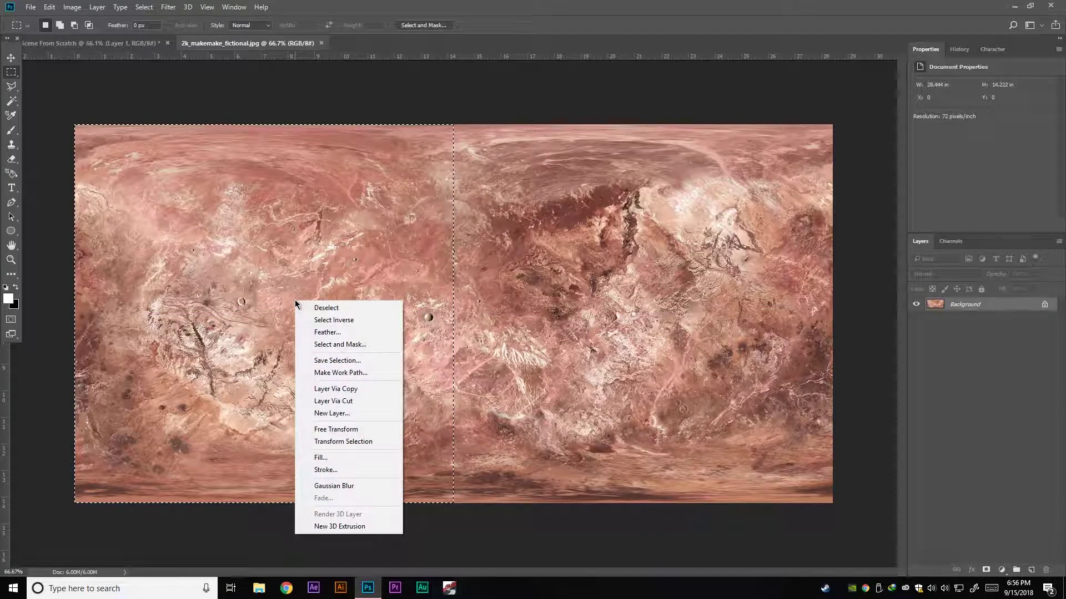
left_click(333, 400)
left_click(966, 318)
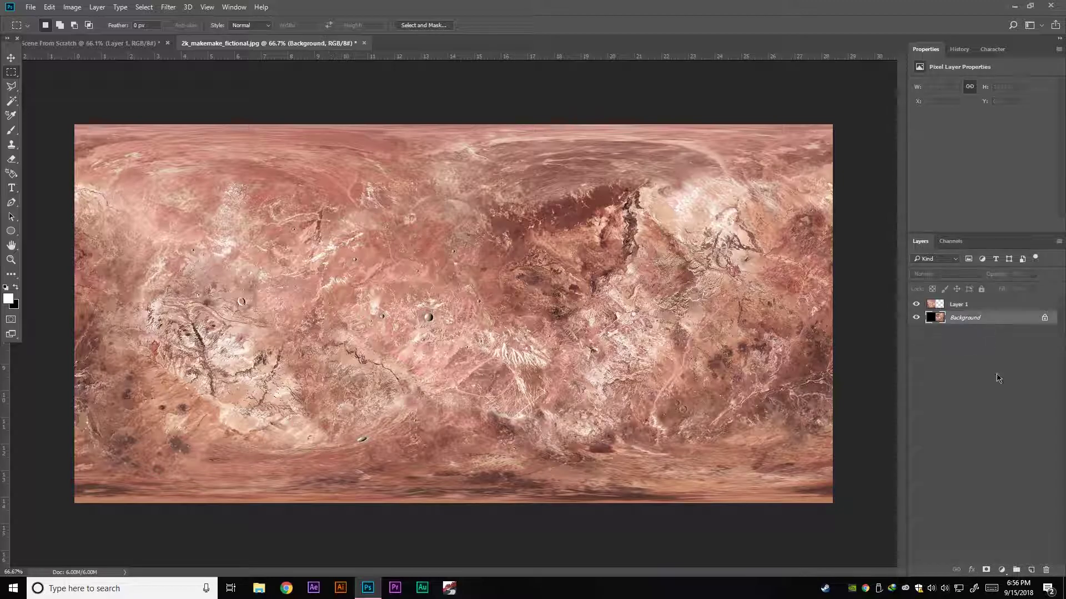
key("Return")
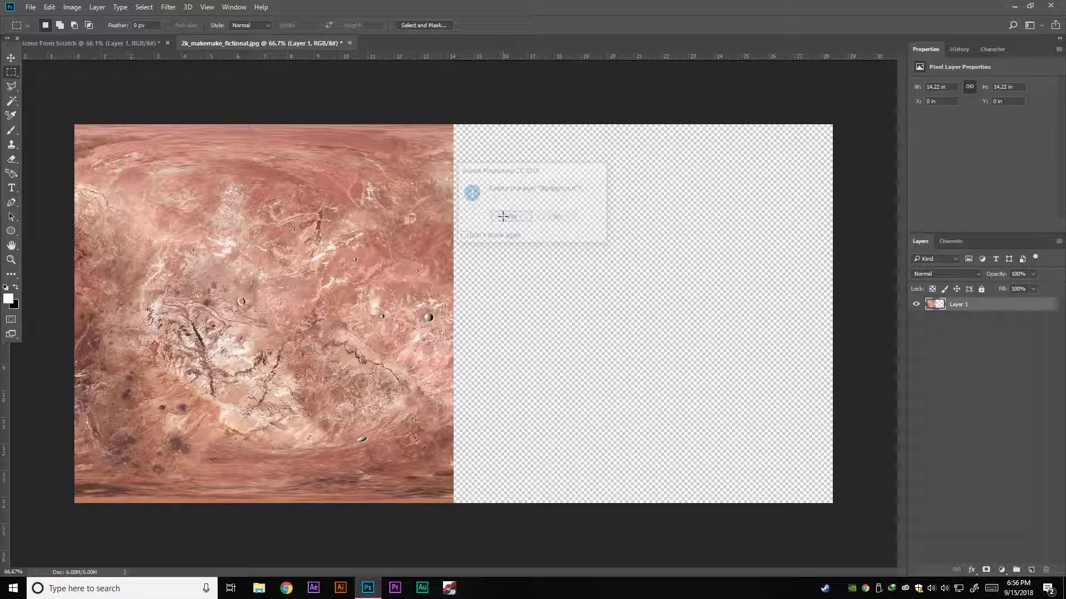
- Trim the canvas to the remaining square texture based on transparent pixels on all four sides
left_click(71, 7)
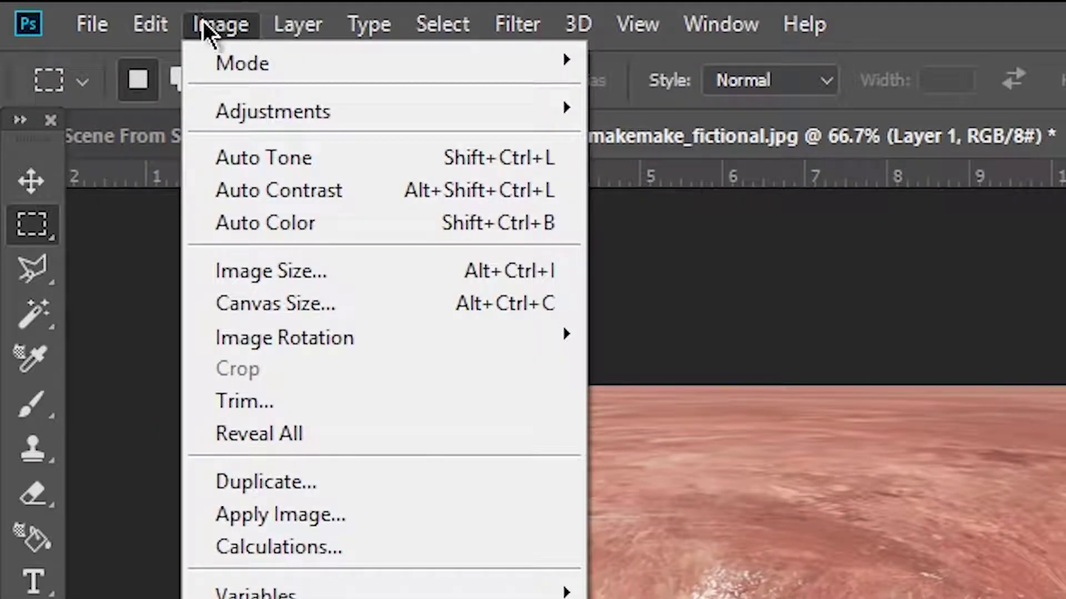
left_click(348, 398)
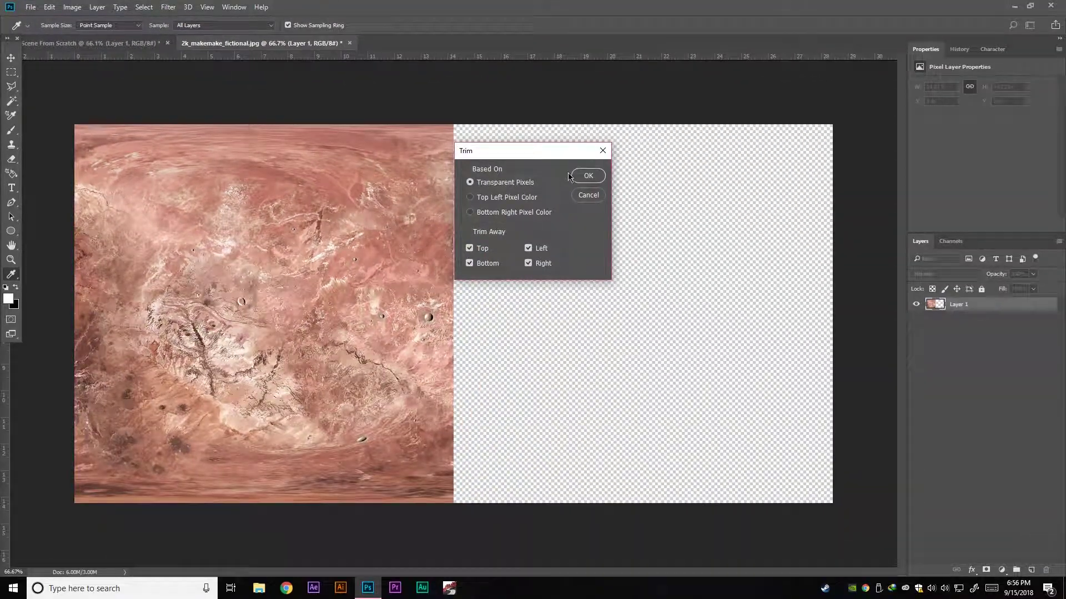
left_click(588, 175)
- Select a full-size circle of the square texture with the Elliptical Marquee and cut it to a new layer
key("m")
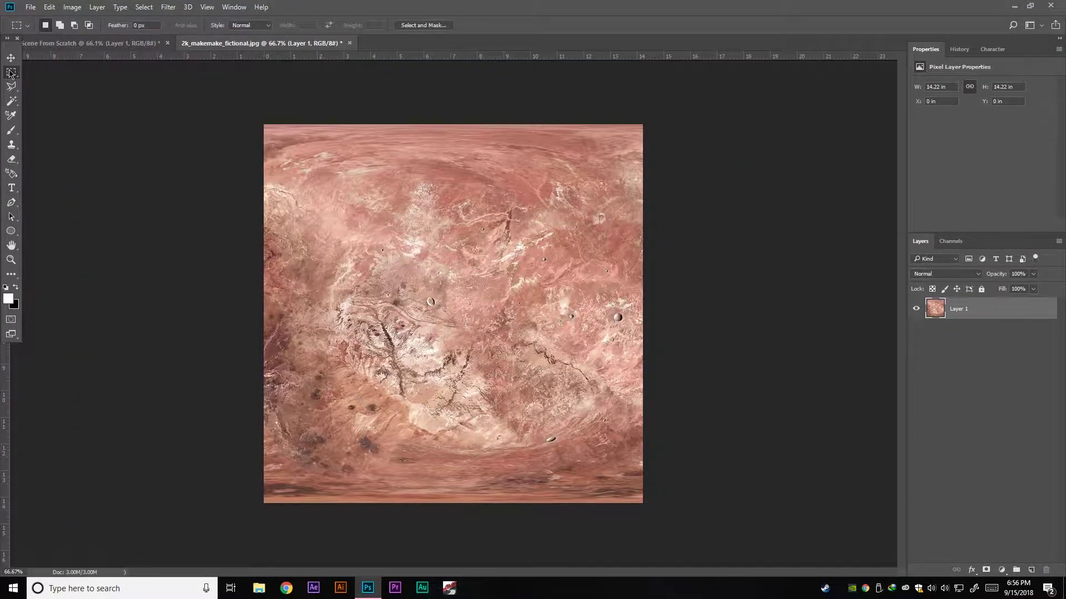
right_click(10, 72)
left_click(38, 85)
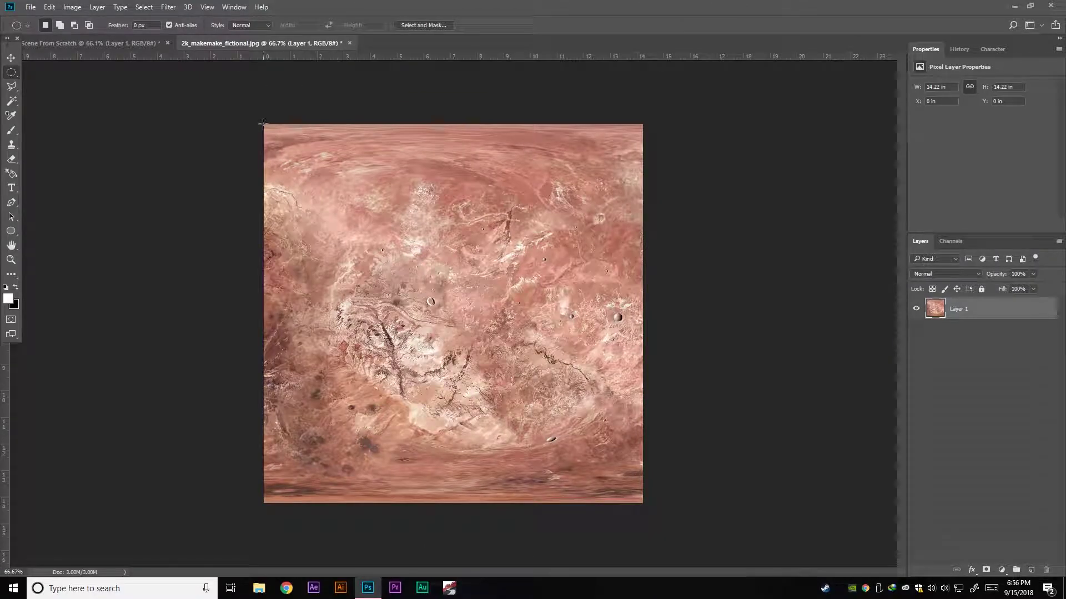
left_click_drag(264, 123, 643, 503)
right_click(450, 277)
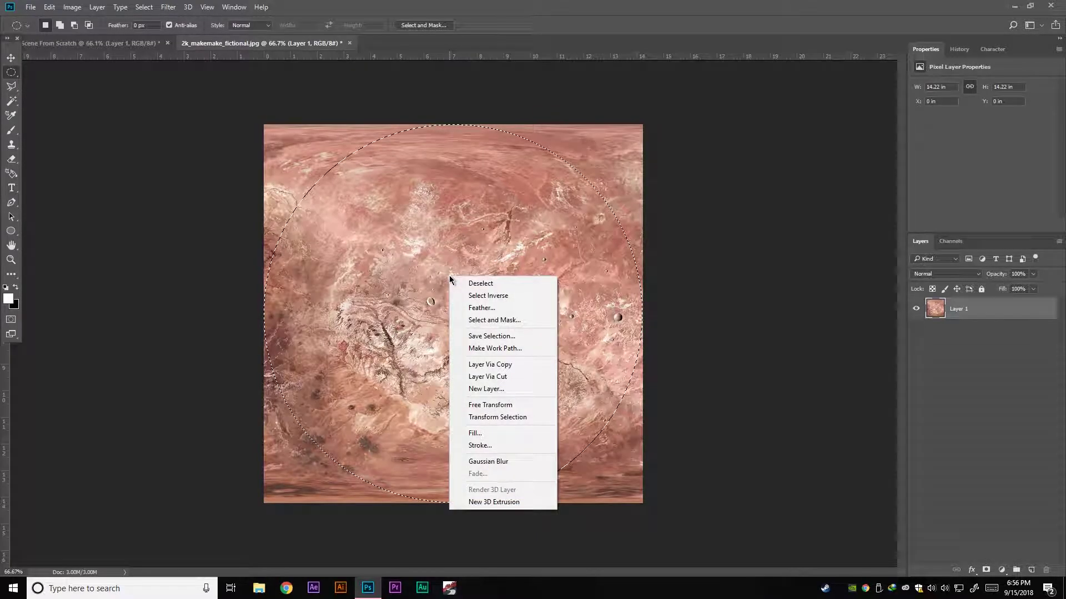
left_click(503, 377)
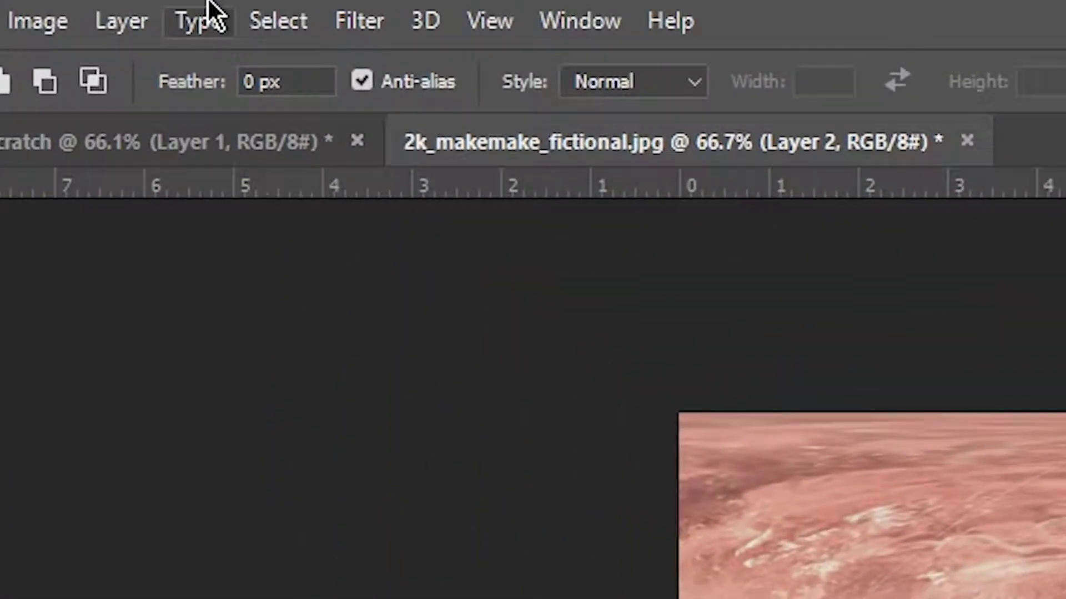
- Apply Spherize to the circular texture twice at 100% in Normal mode, hiding the leftover corners on Layer 1
left_click(168, 7)
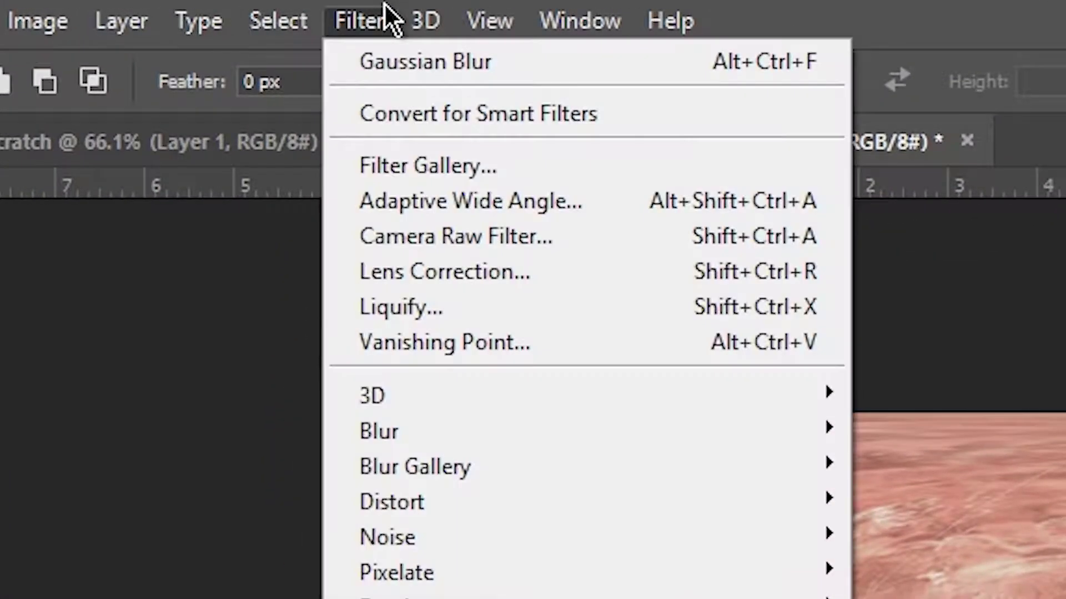
mouse_move(494, 375)
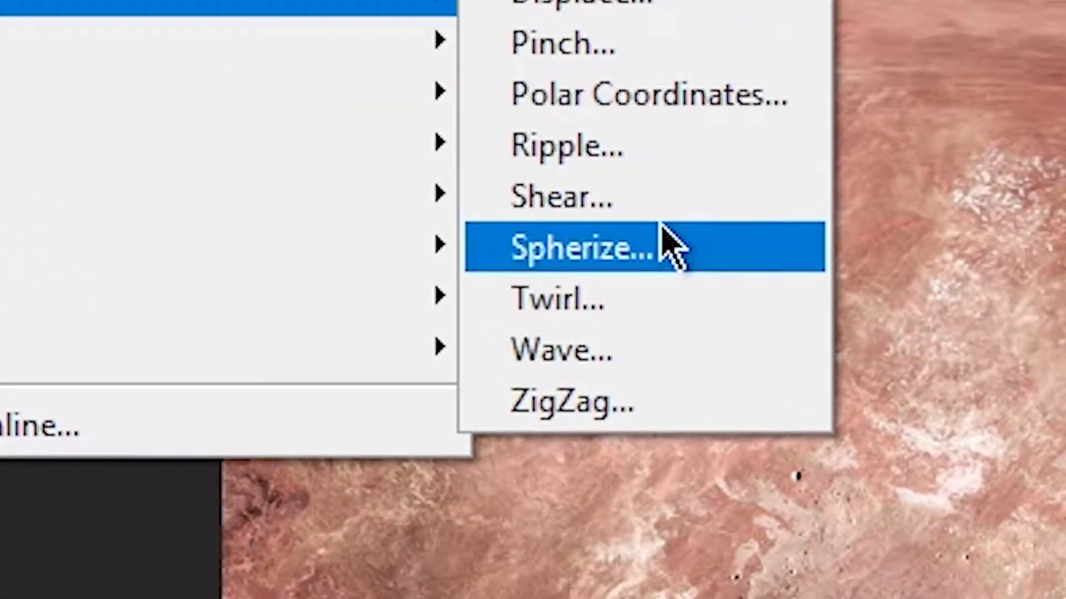
left_click(669, 244)
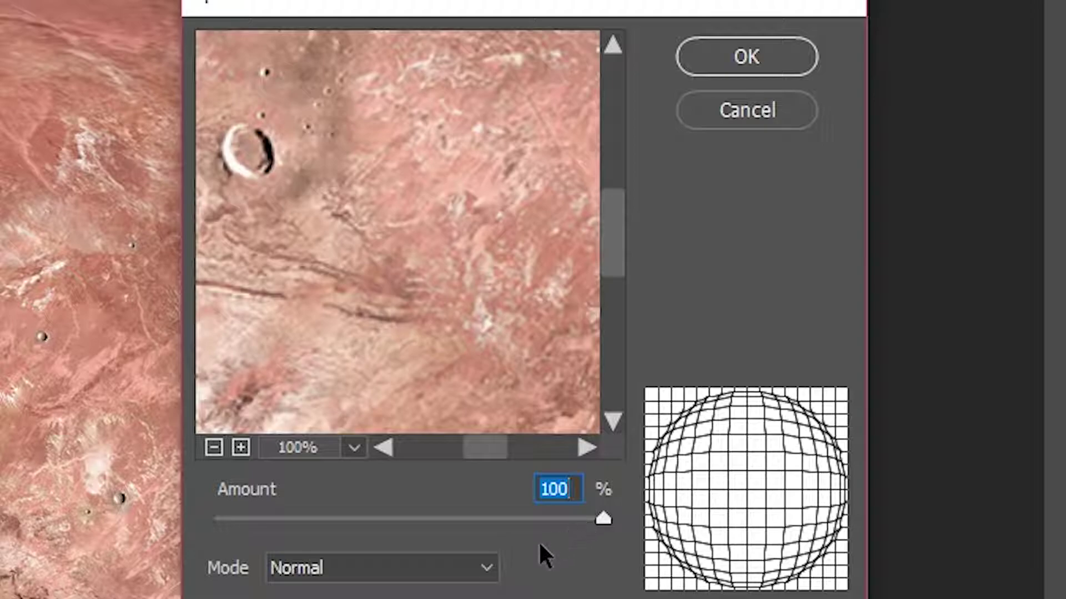
key("Tab")
left_click(750, 58)
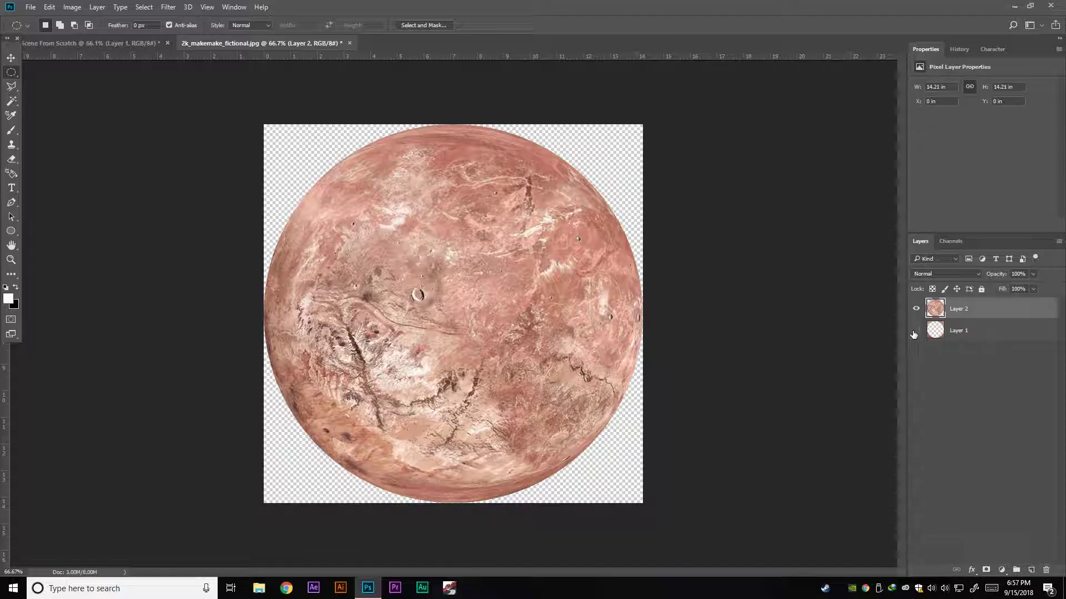
left_click(169, 7)
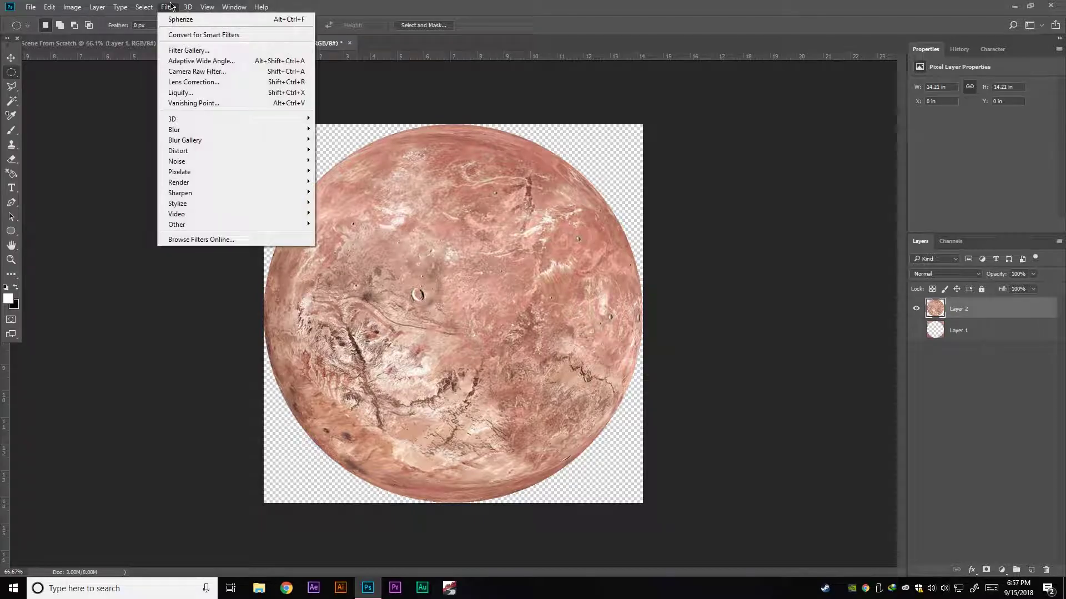
left_click(192, 23)
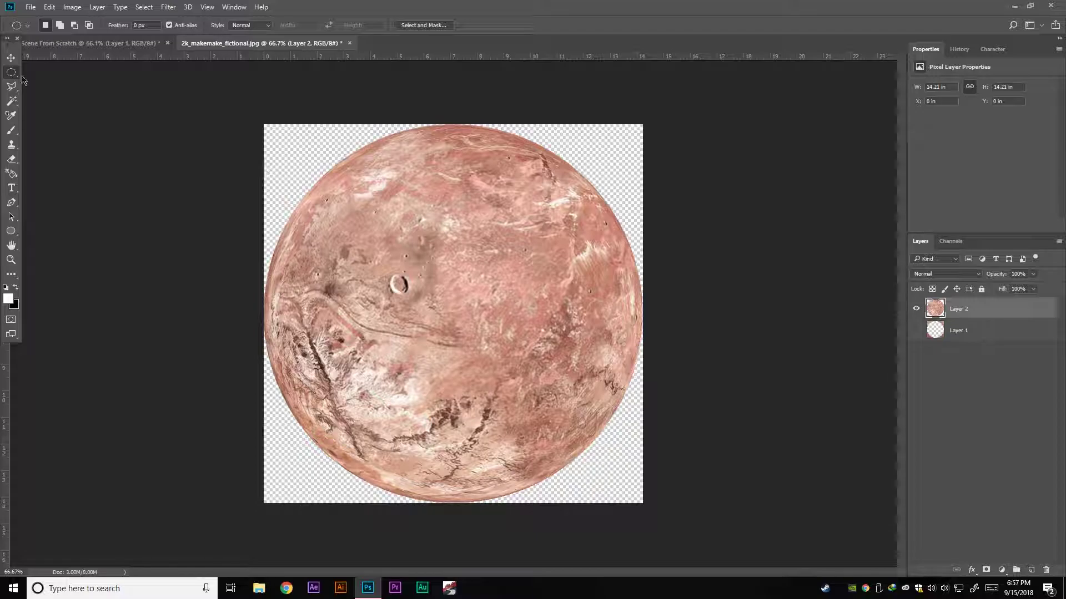
- Move the planet into the Scene From Scratch document and place it, scaled down, near the center of the starfield
left_click(11, 57)
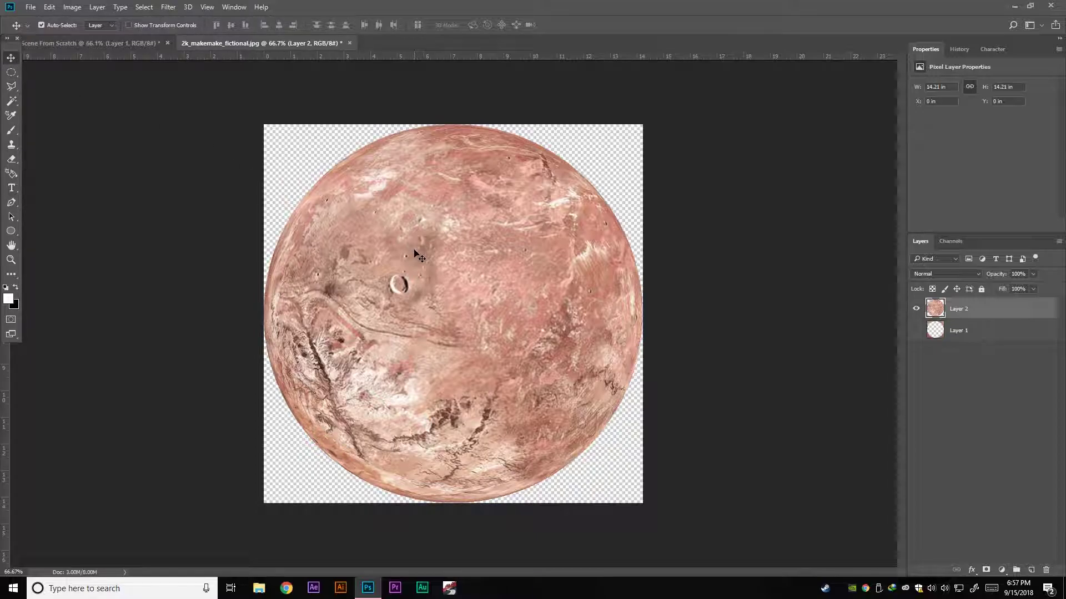
left_click_drag(415, 253, 324, 208)
left_click_drag(567, 344, 568, 348)
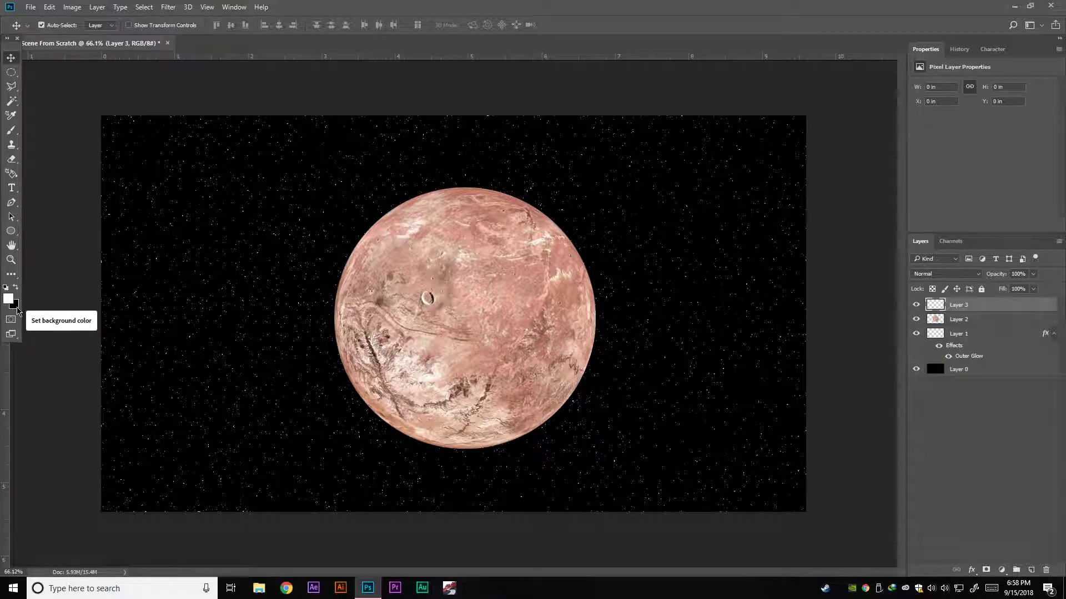
- Render Clouds in black and white on the empty Layer 3 above the planet
left_click(168, 6)
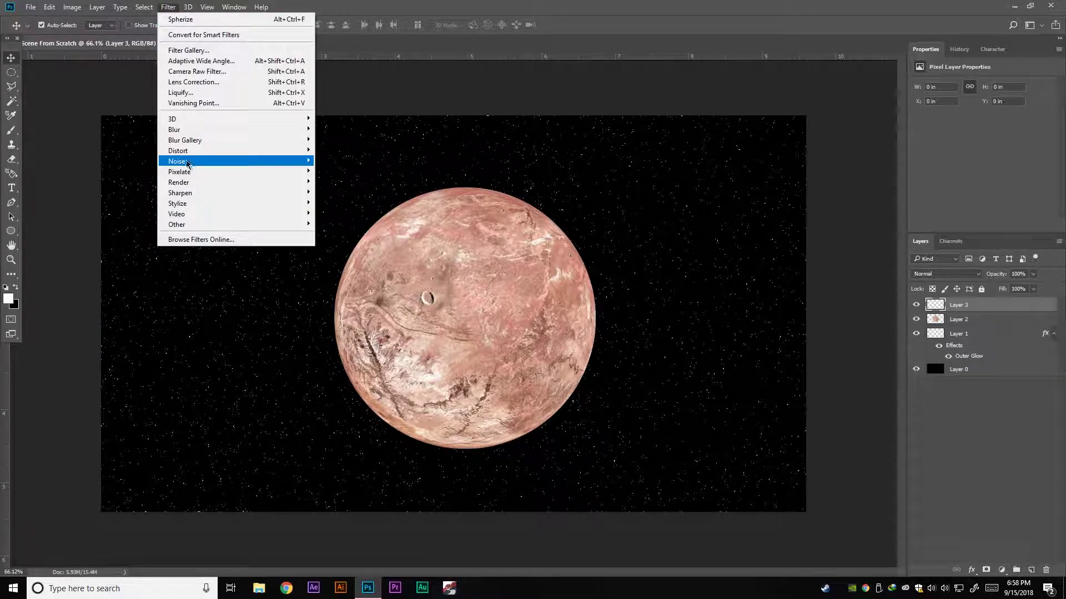
mouse_move(193, 182)
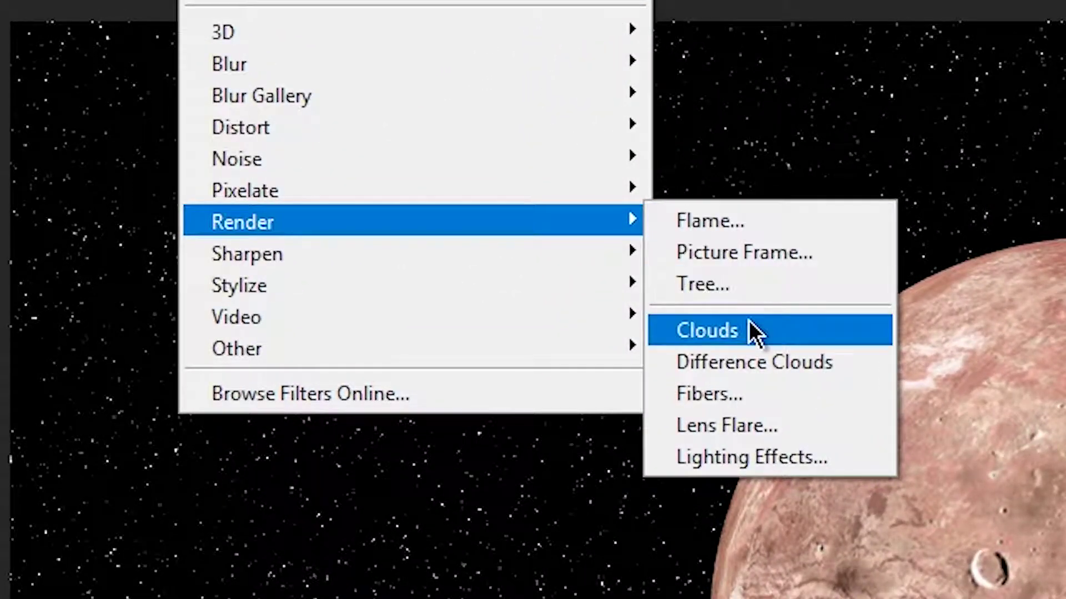
left_click(348, 218)
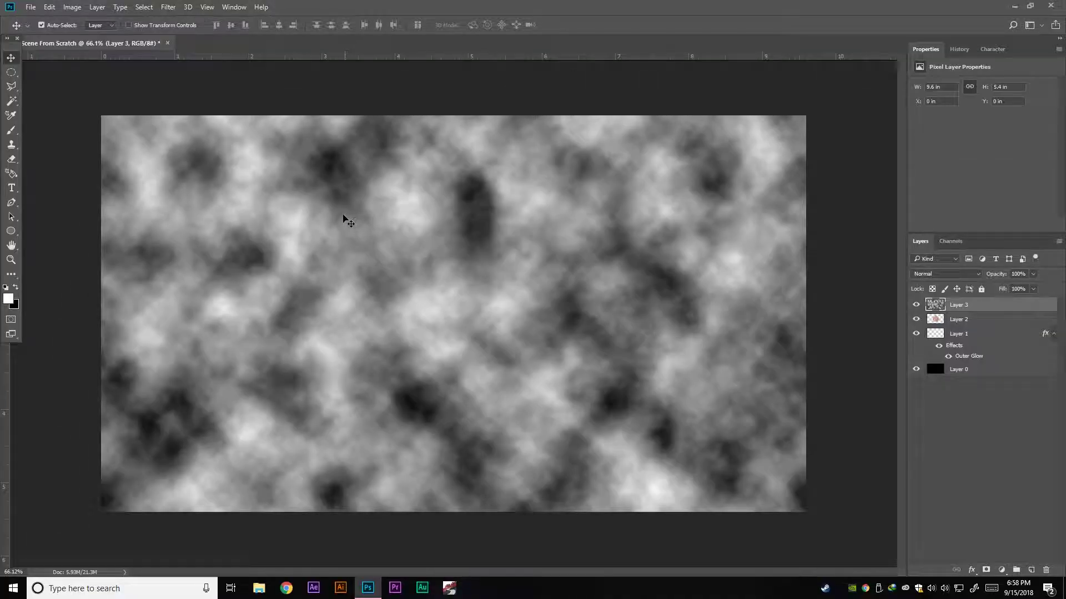
- Apply the Difference Clouds filter three times to the clouds on Layer 3
left_click(169, 7)
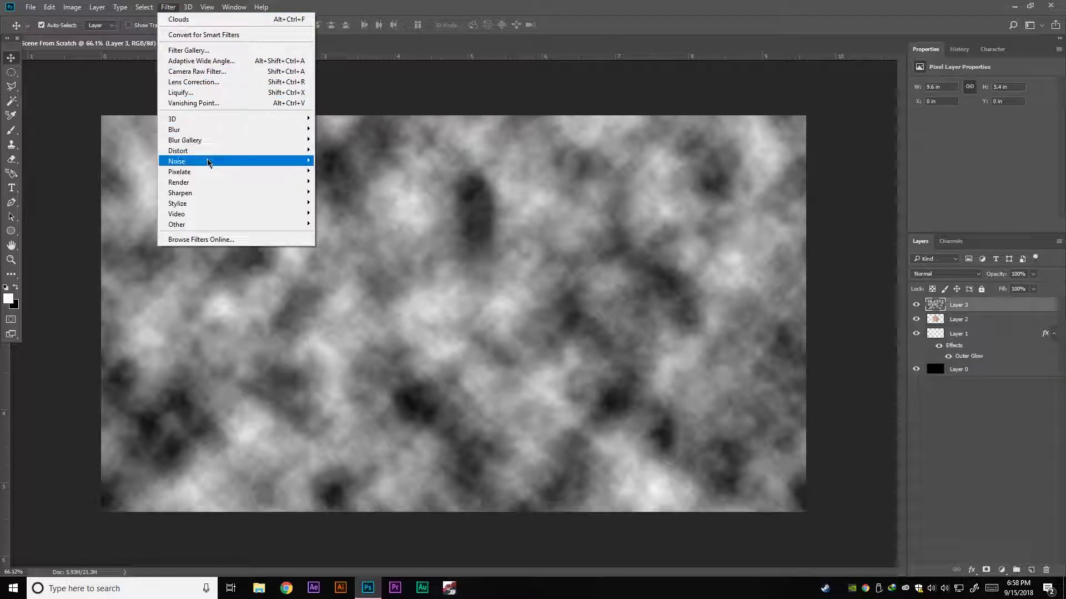
mouse_move(212, 183)
left_click(371, 230)
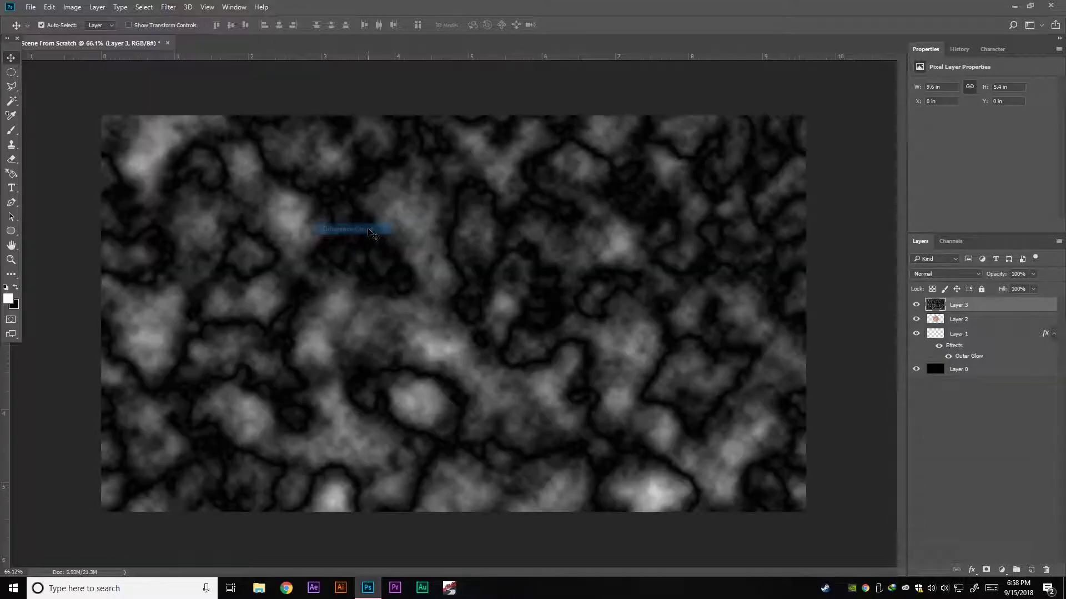
left_click(169, 7)
left_click(178, 18)
left_click(169, 7)
left_click(171, 19)
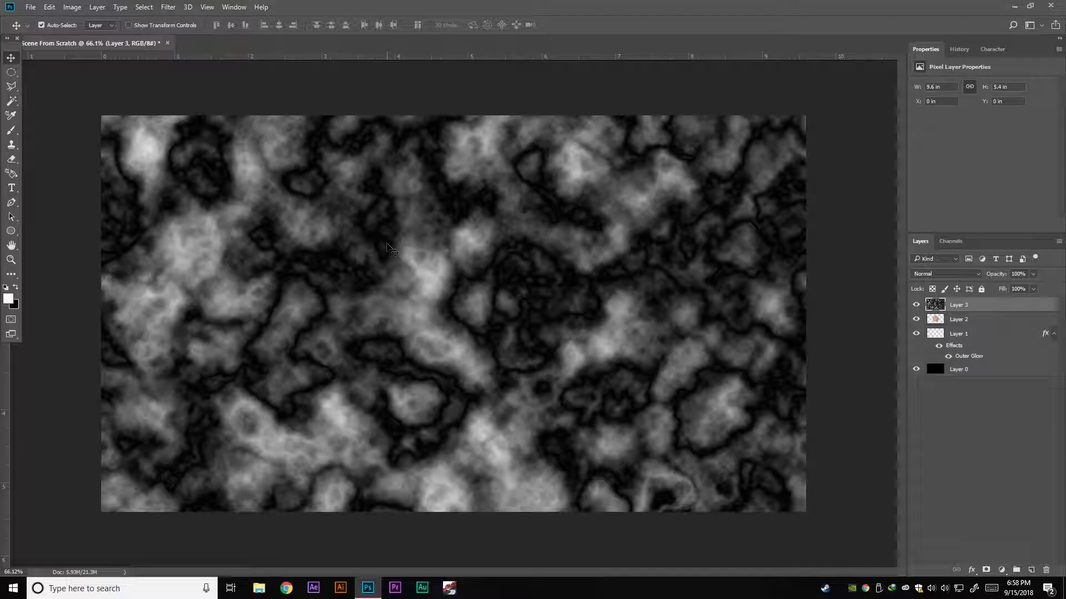
- Apply the Twirl distortion to the clouds on Layer 3 with an angle of 999°
left_click(169, 7)
mouse_move(194, 139)
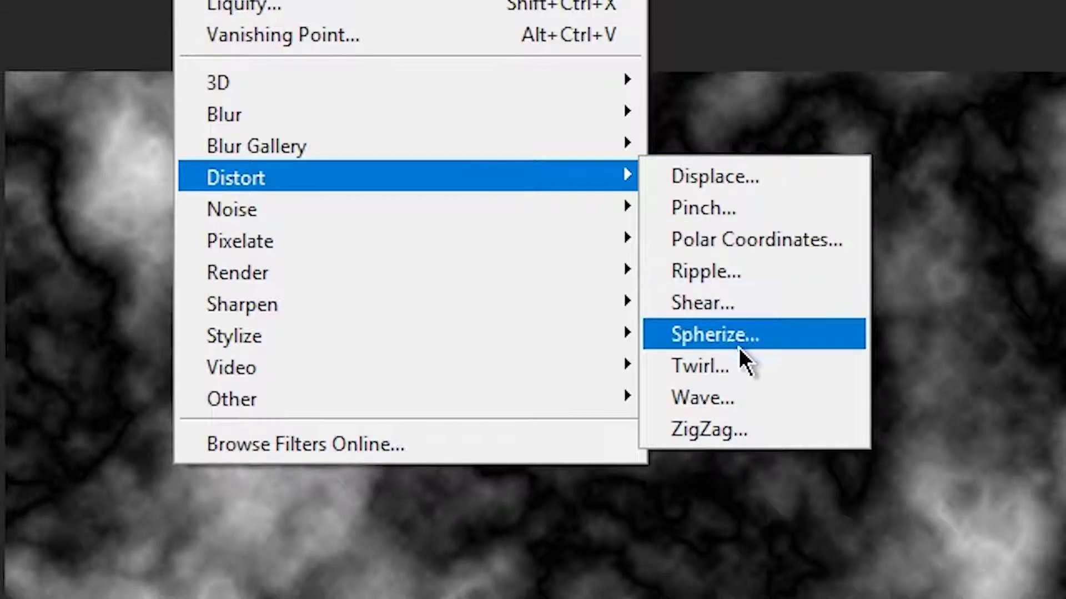
left_click(743, 365)
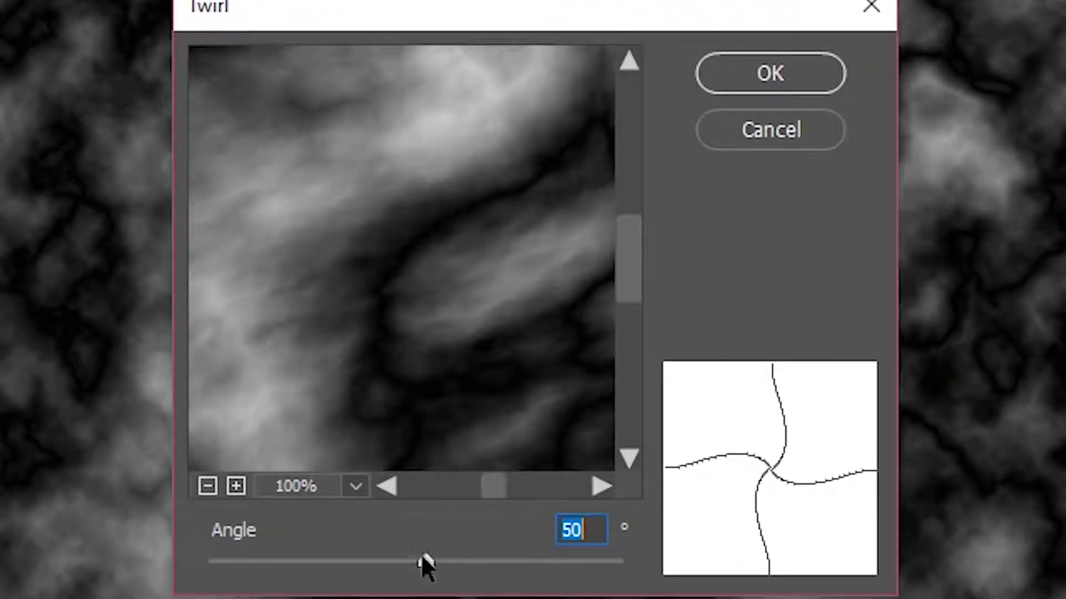
left_click_drag(420, 556, 648, 559)
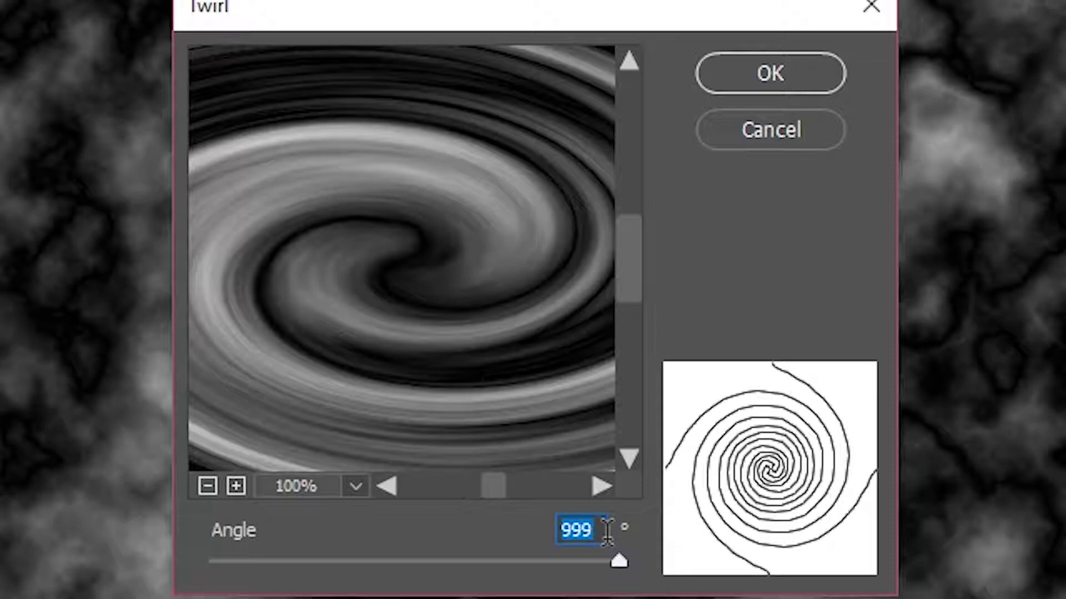
left_click(720, 72)
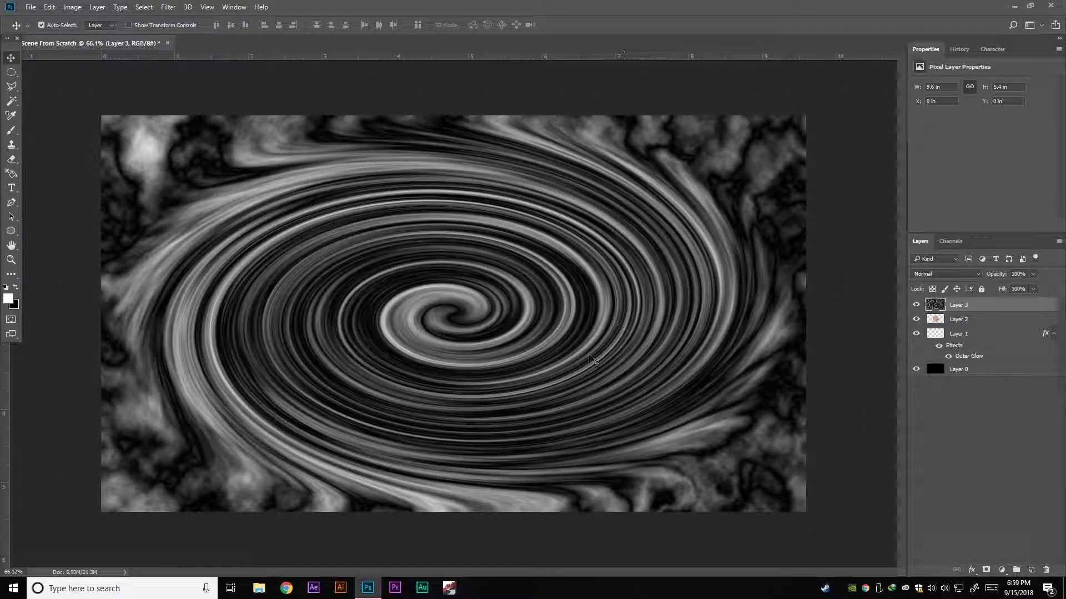
left_click(170, 7)
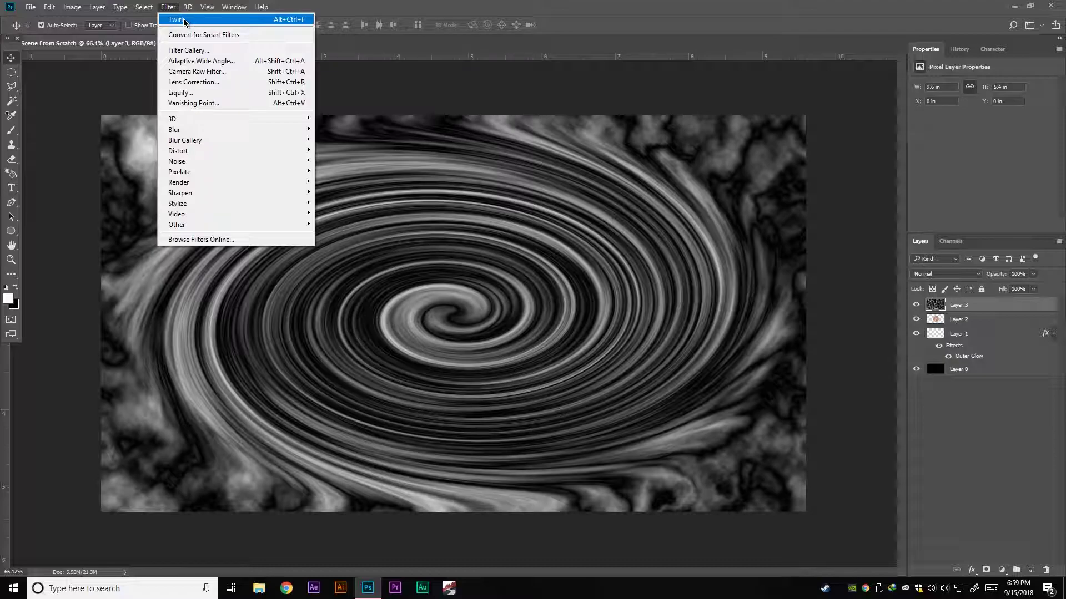
left_click(247, 21)
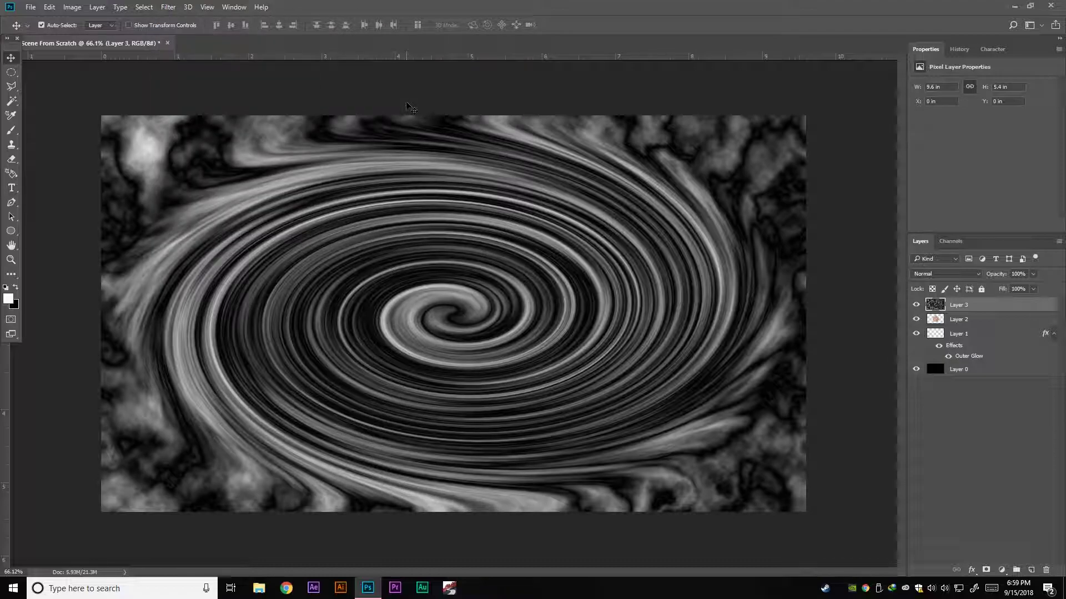
- Select most of the swirl on Layer 3 with an elliptical selection and contract it by 20 pixels
left_click(12, 73)
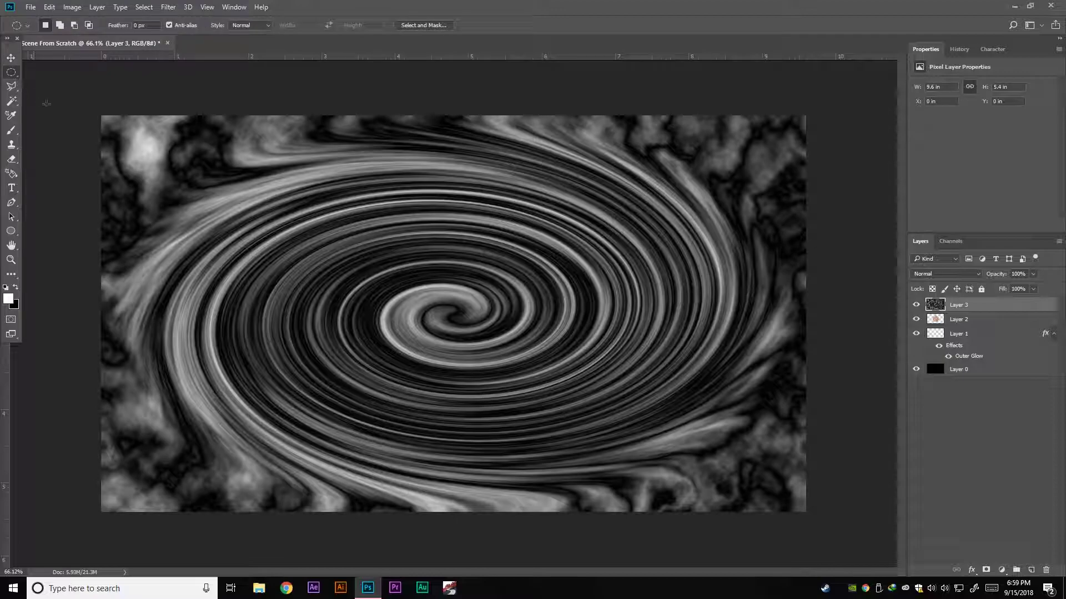
left_click_drag(183, 171, 771, 484)
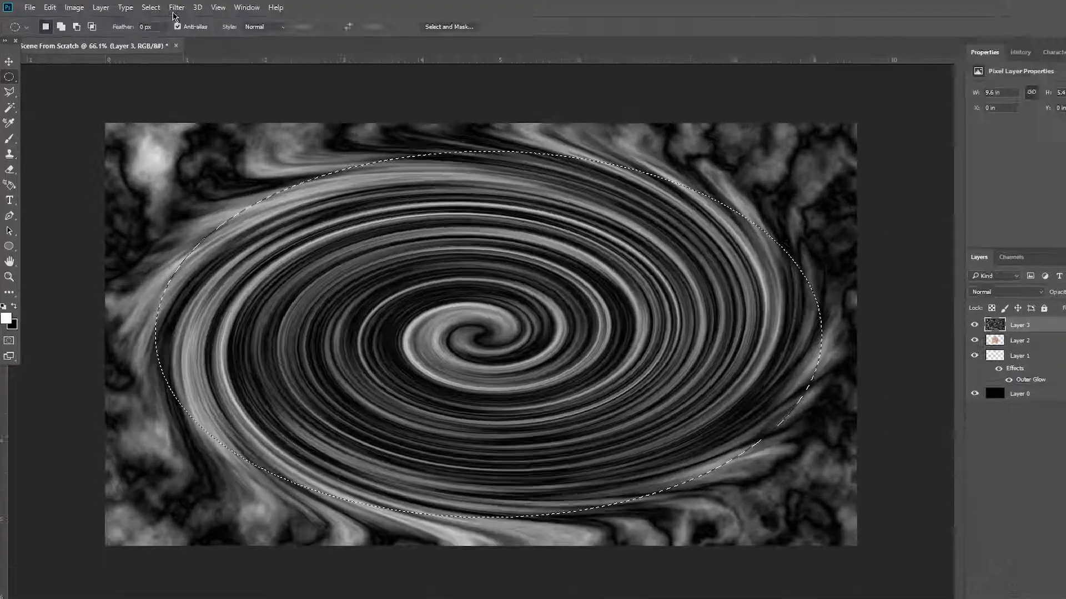
left_click(144, 7)
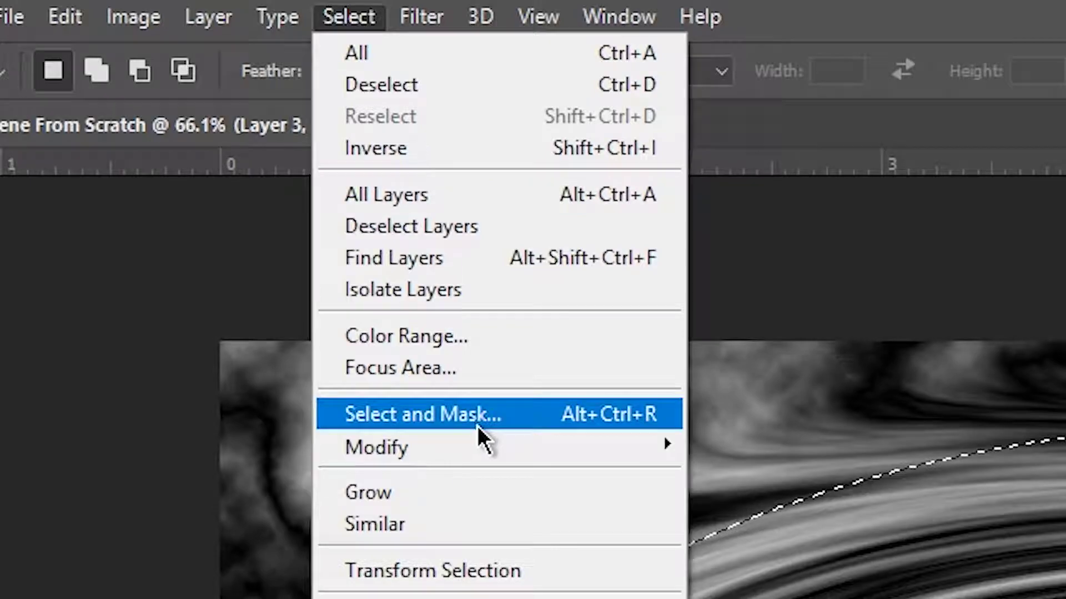
mouse_move(494, 448)
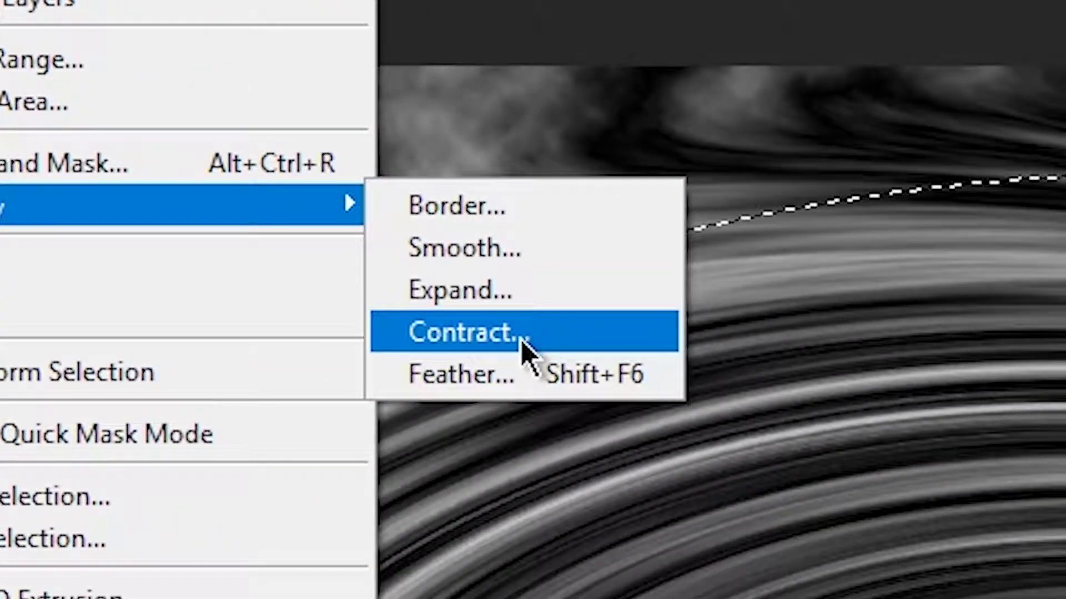
left_click(521, 333)
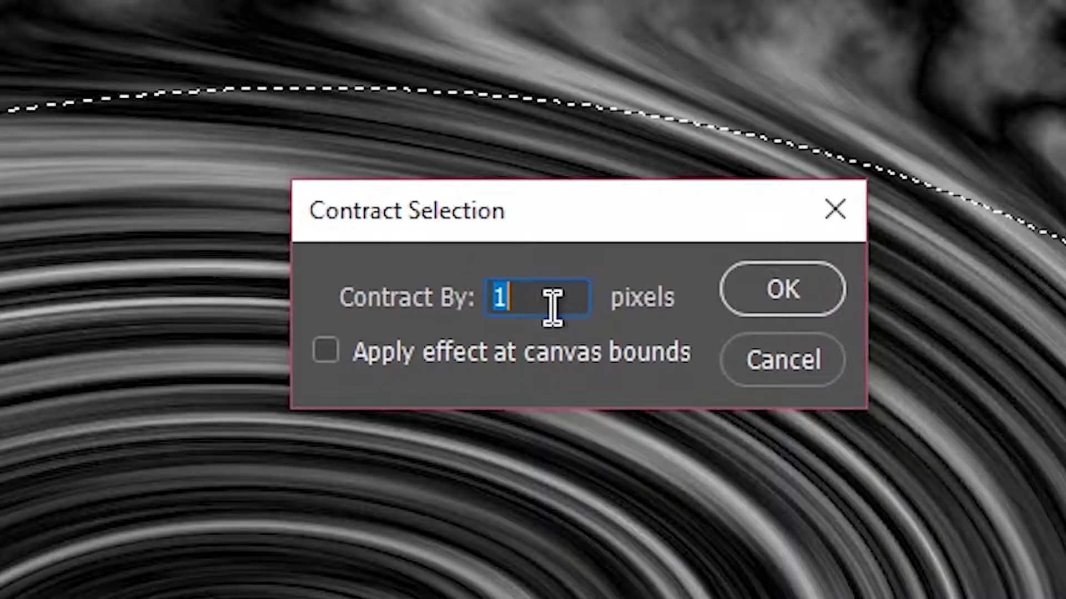
type("20")
key("Return")
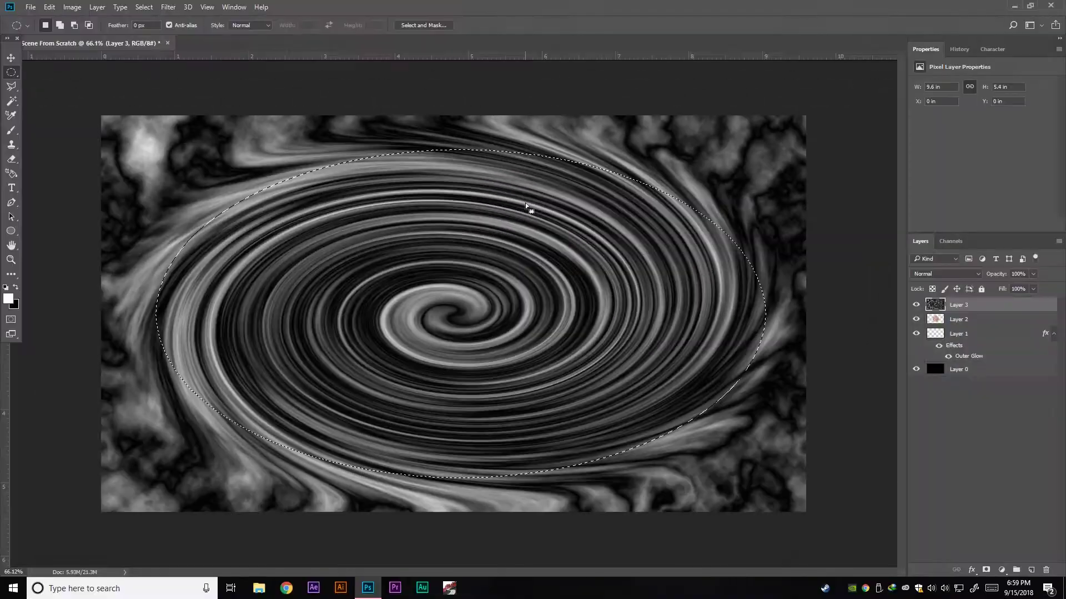
- Feather the elliptical selection with a radius of 20 pixels
left_click(144, 7)
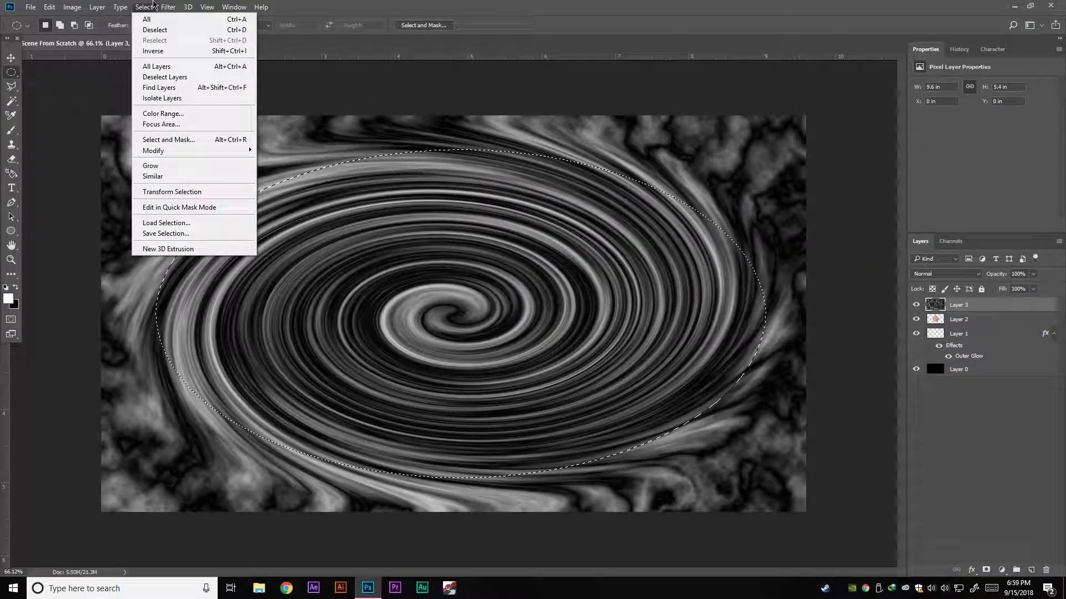
mouse_move(166, 151)
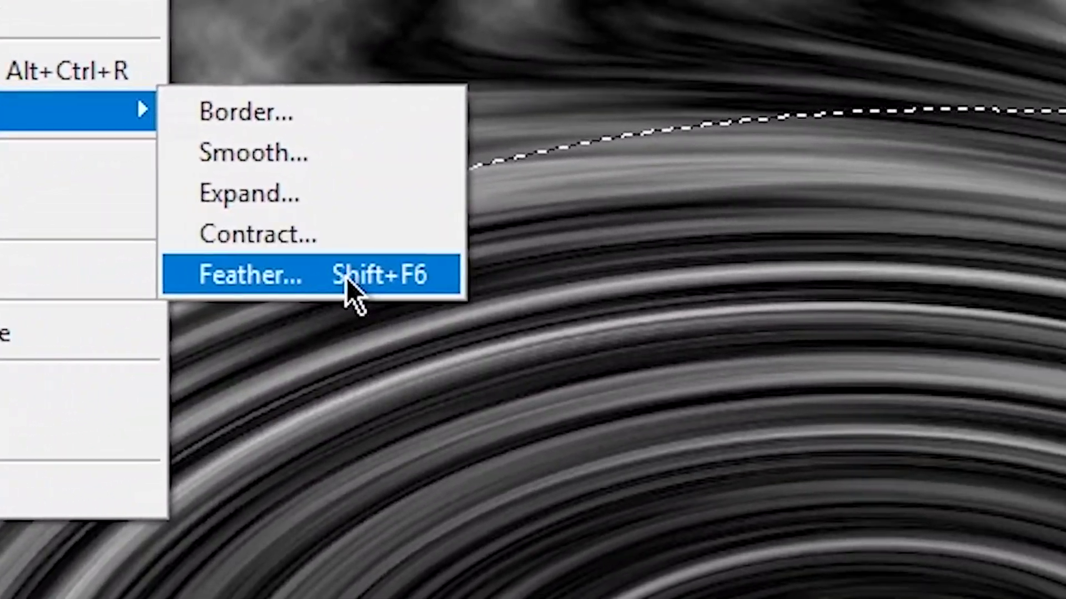
left_click(507, 215)
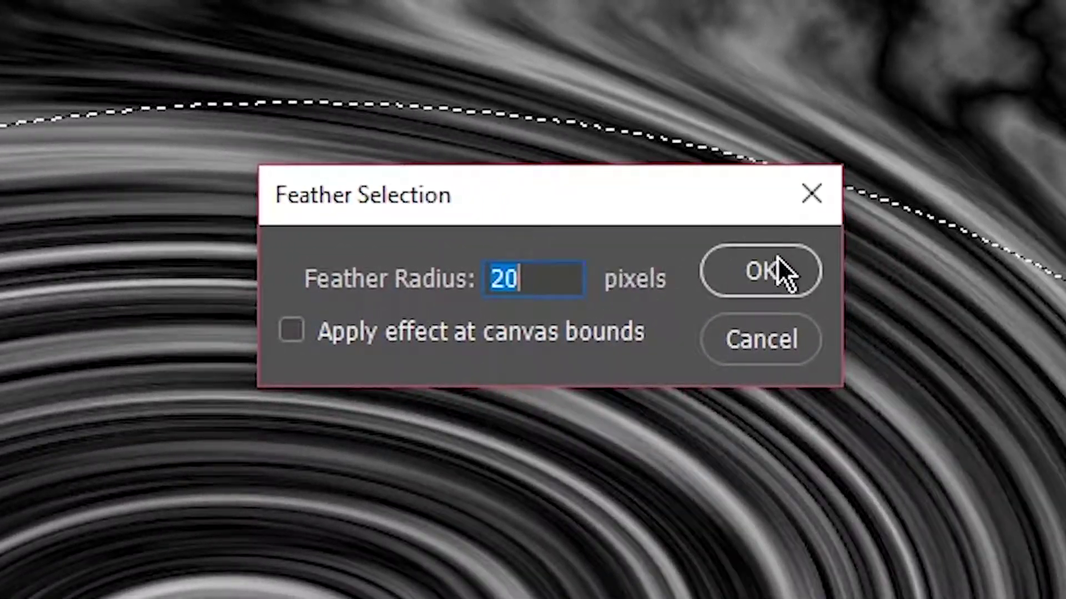
left_click(1044, 281)
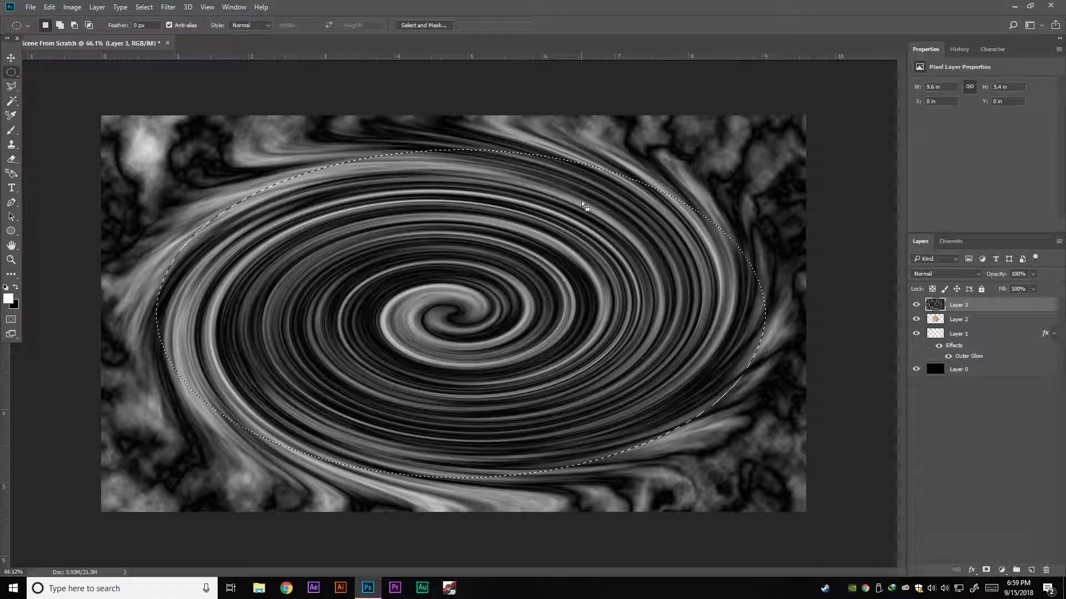
- Cut the feathered swirl onto its own layer and delete the leftover Layer 3
right_click(335, 236)
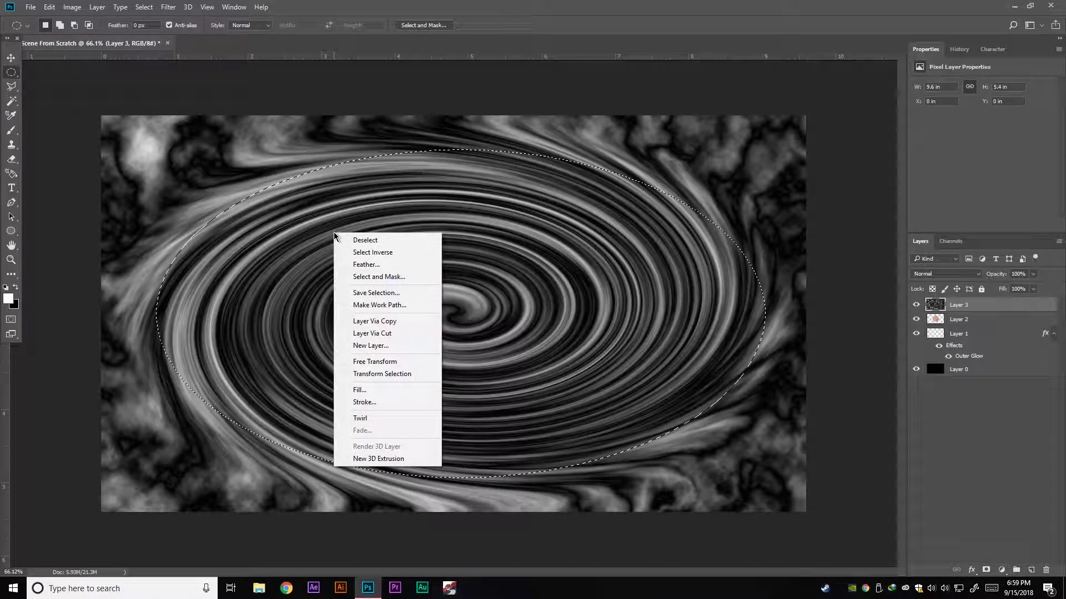
left_click(376, 335)
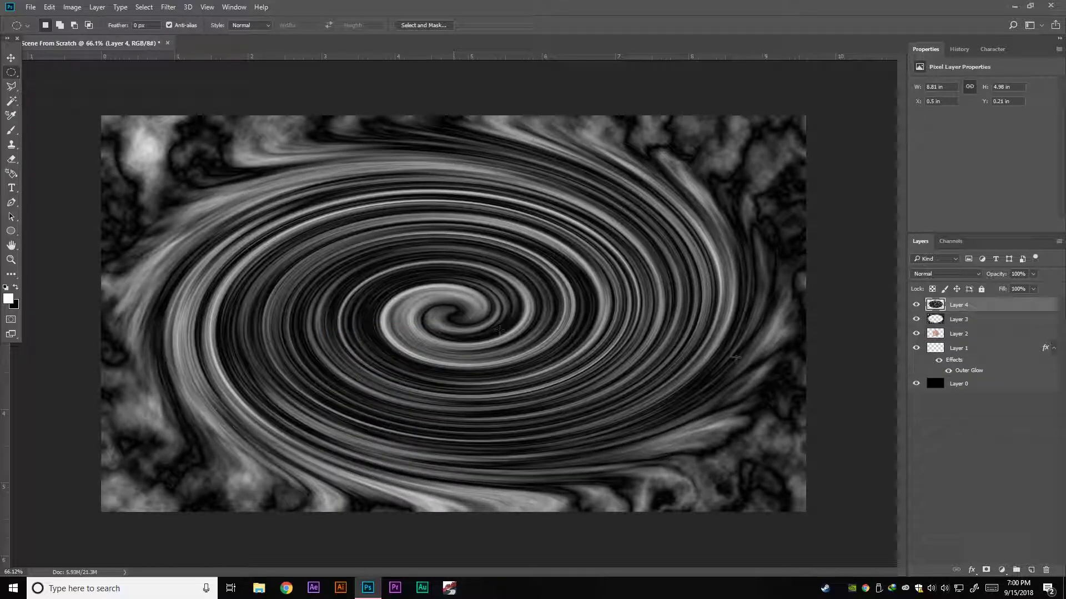
left_click(916, 319)
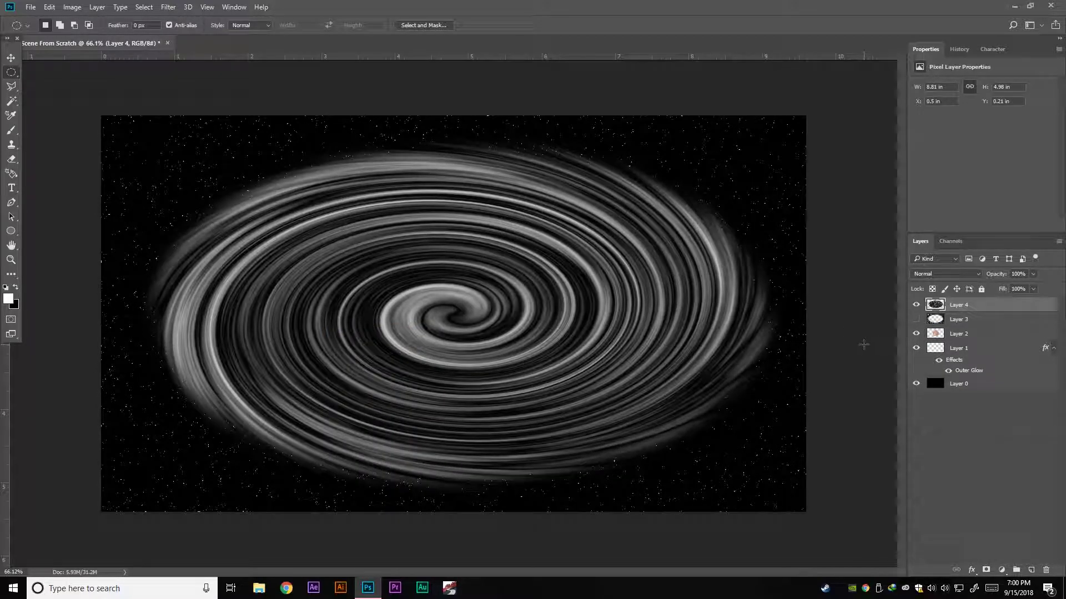
left_click(968, 321)
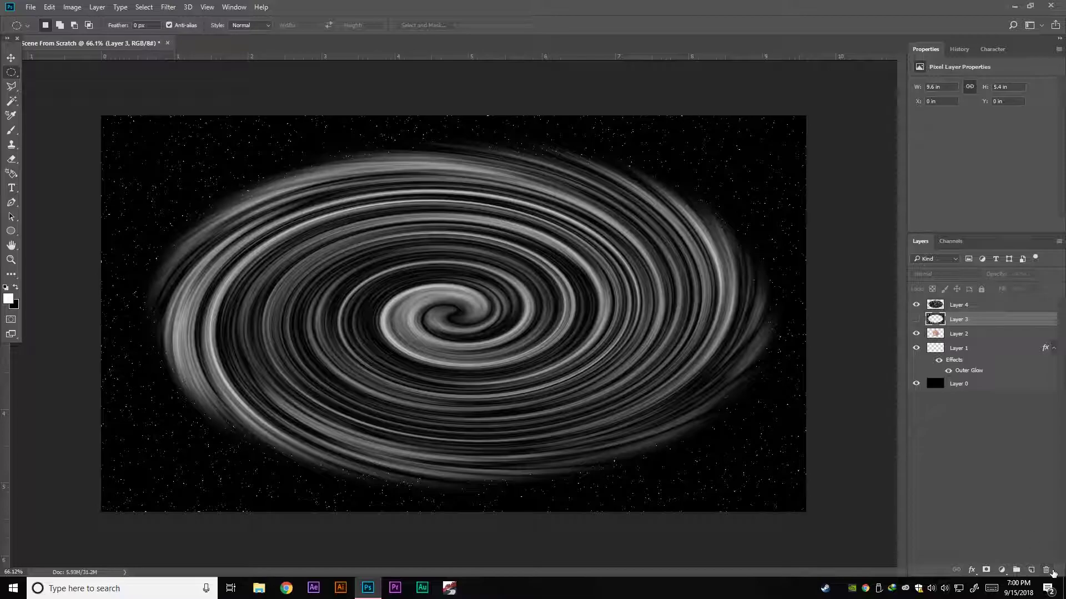
left_click(1046, 570)
key("Return")
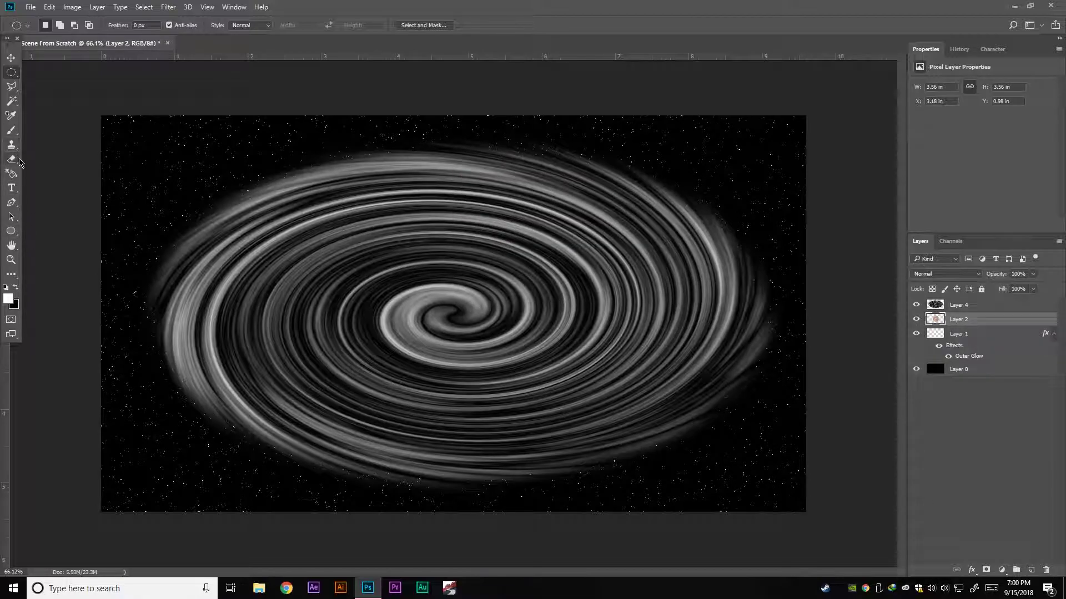
- Erase the middle of the swirl on Layer 4 with a large soft eraser, leaving a ring around the planet
left_click(18, 161)
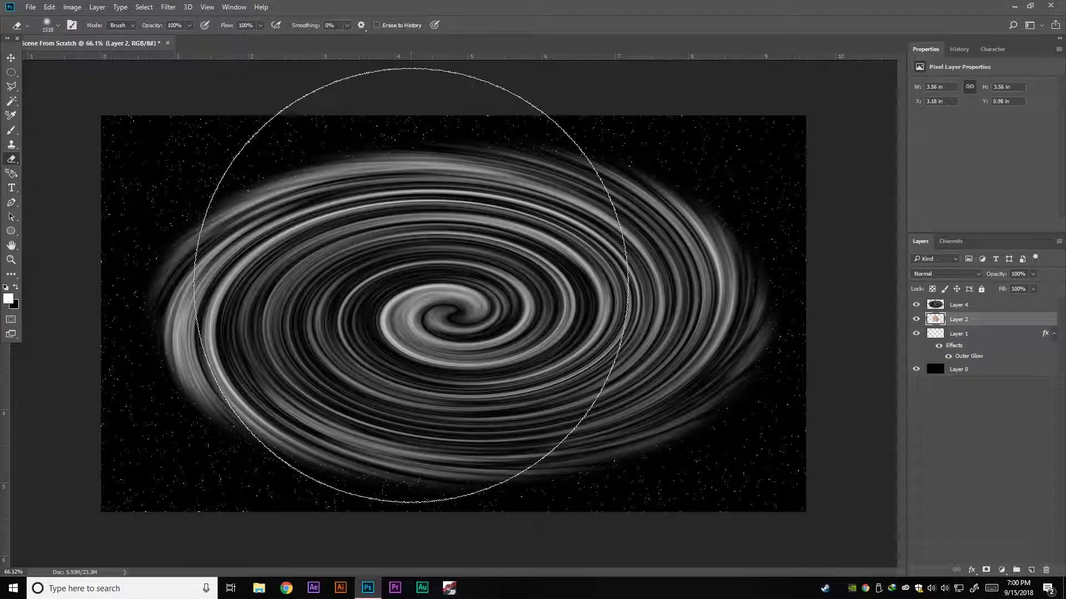
left_click_drag(454, 302, 270, 284)
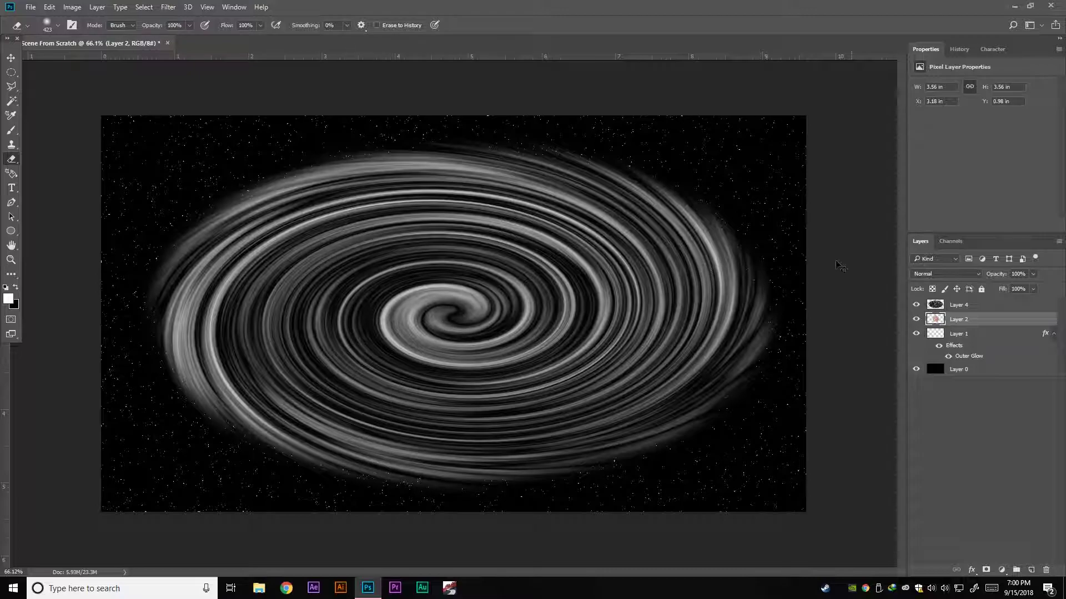
key("alt+bracketright")
mouse_move(261, 267)
left_mouse_down()
mouse_move(283, 238)
mouse_move(277, 247)
mouse_move(427, 230)
mouse_move(470, 235)
mouse_move(513, 264)
mouse_move(345, 268)
mouse_move(363, 280)
left_mouse_up()
left_click_drag(467, 343, 449, 346)
mouse_move(546, 347)
left_mouse_down()
mouse_move(495, 294)
mouse_move(397, 249)
mouse_move(323, 261)
mouse_move(466, 240)
mouse_move(532, 261)
left_mouse_up()
- Transform the ring on Layer 4 in perspective, making its lower edge wider than its upper edge
key("z")
scroll(614, 372, "down", 1)
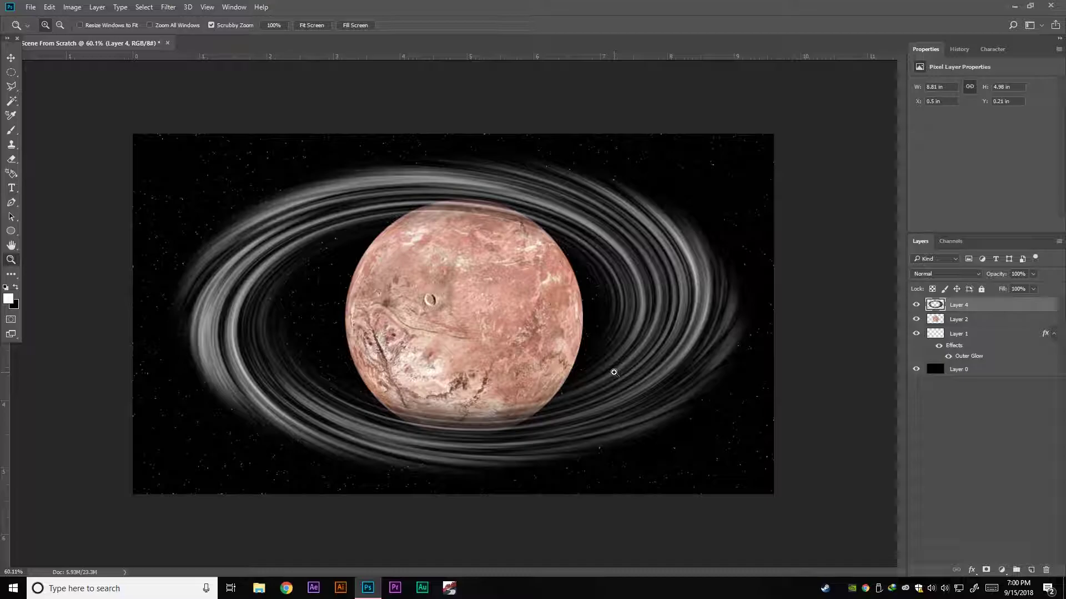
key("v")
key("ctrl+t")
right_click(547, 244)
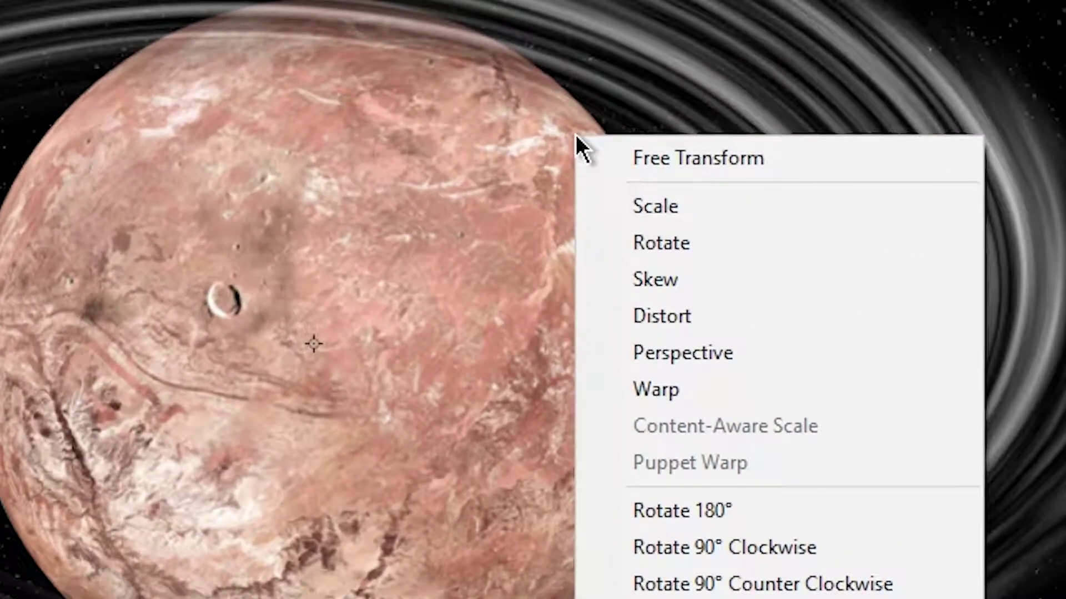
left_click(694, 364)
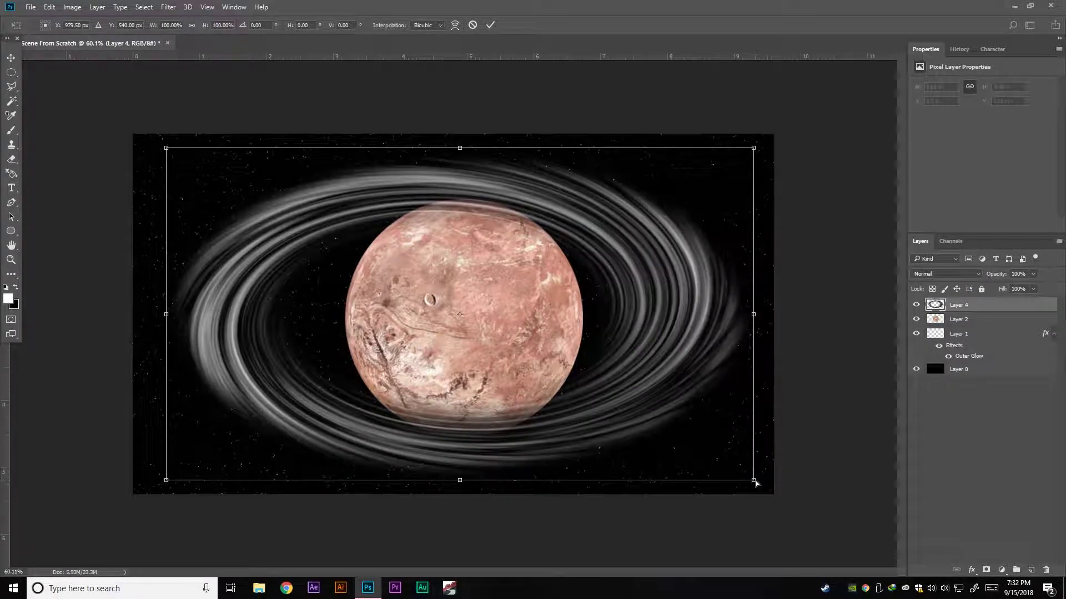
left_click_drag(873, 578, 983, 583)
left_click_drag(826, 483, 934, 461)
- Scale the ring to about 92% width and 39% height, flattening it across the middle of the planet
right_click(505, 239)
left_click(519, 242)
left_click_drag(460, 148, 471, 263)
left_click_drag(604, 287, 605, 241)
left_click_drag(811, 213, 662, 264)
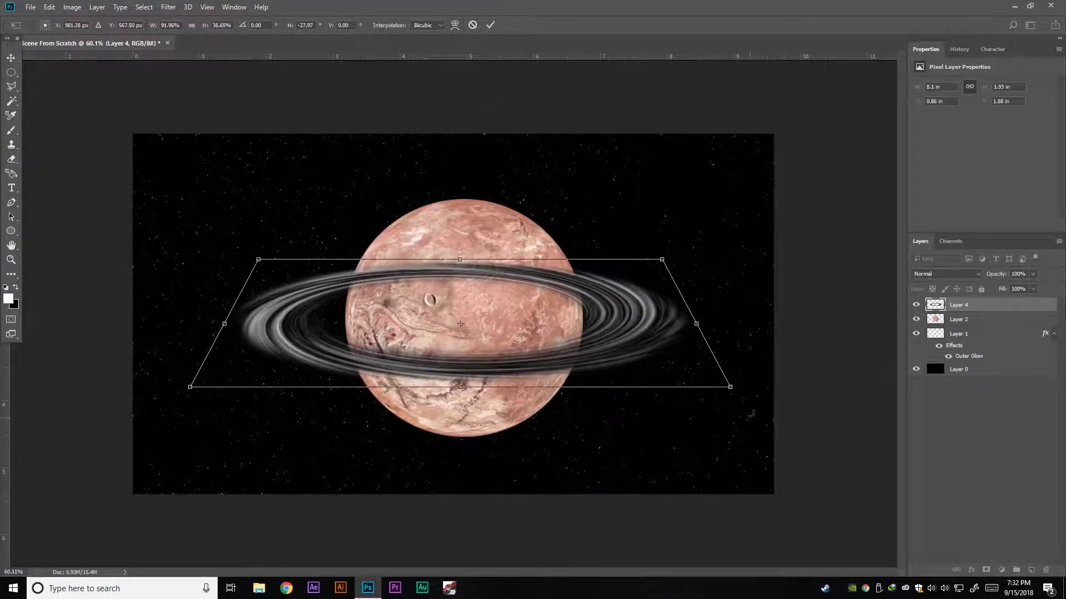
- Rotate the ring so its right end tilts upward, refine its shape around the planet and apply the transform
left_click_drag(750, 418, 789, 299)
left_click_drag(555, 300, 557, 296)
right_click(523, 277)
left_click(546, 349)
left_click_drag(251, 336, 252, 335)
left_click_drag(625, 183, 589, 245)
key("Return")
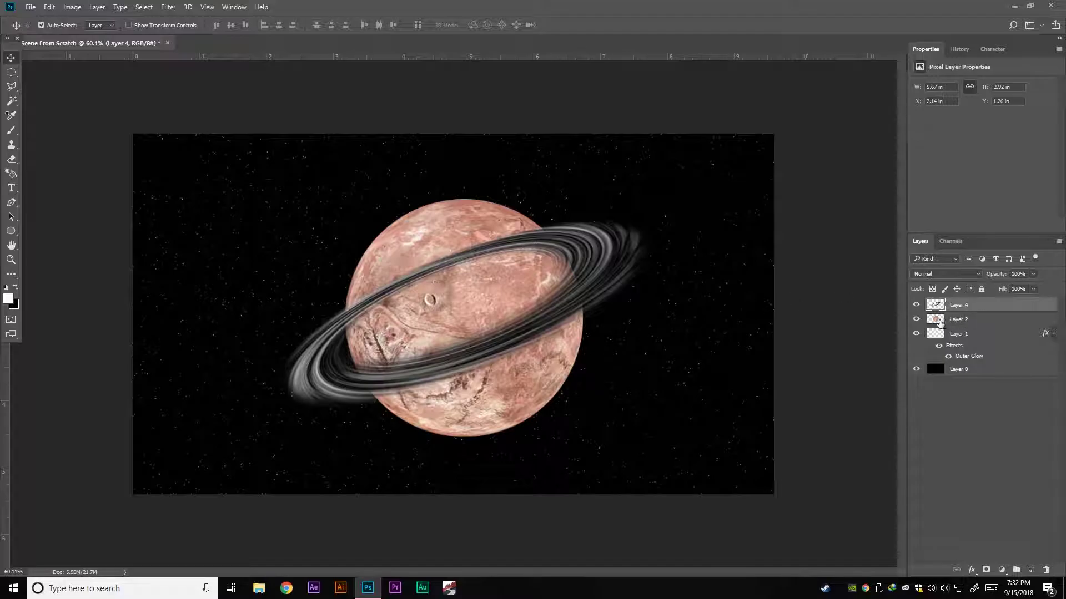
- Load the planet's outline as a selection and erase the ring's rear band across the planet on Layer 4
left_click(936, 325, "ctrl")
key("z")
mouse_move(394, 314)
left_mouse_down()
mouse_move(408, 308)
mouse_move(376, 297)
mouse_move(327, 313)
left_mouse_up()
scroll(409, 308, "up", 1)
key("e")
mouse_move(297, 281)
left_mouse_down()
mouse_move(254, 257)
mouse_move(270, 263)
mouse_move(495, 176)
left_mouse_up()
left_click_drag(571, 140, 580, 127)
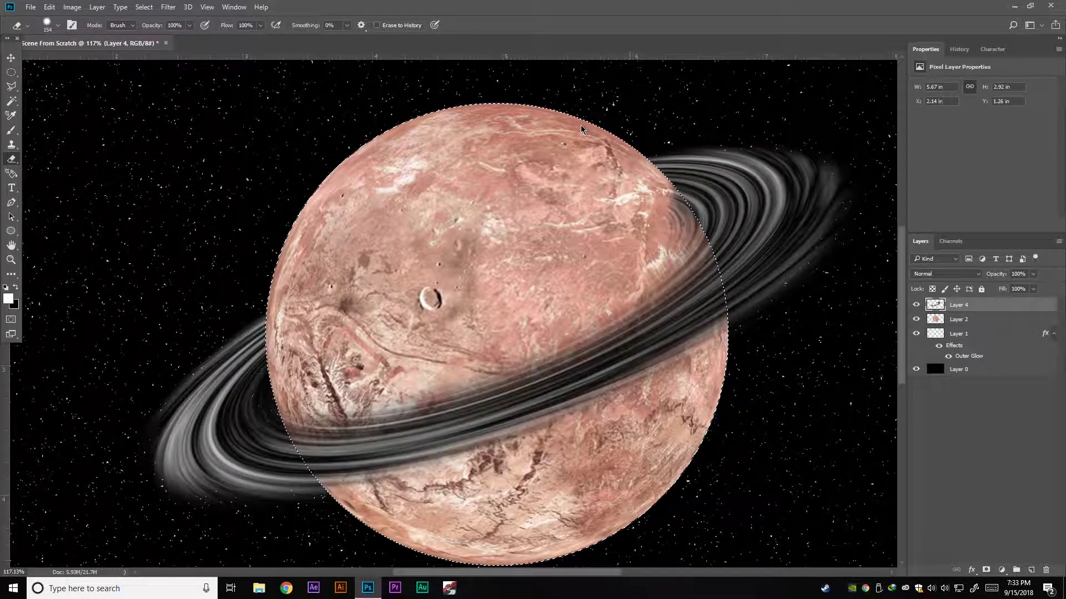
- Resize the eraser, clear the remaining rear ring traces near the planet's upper right edge, and deselect
right_click(647, 214, "alt")
mouse_move(649, 217)
left_mouse_down()
mouse_move(674, 215)
mouse_move(681, 227)
mouse_move(644, 168)
mouse_move(671, 214)
left_mouse_up()
key("z")
mouse_move(650, 328)
left_mouse_down()
mouse_move(485, 389)
mouse_move(527, 347)
left_mouse_up()
key("m")
left_click(527, 339)
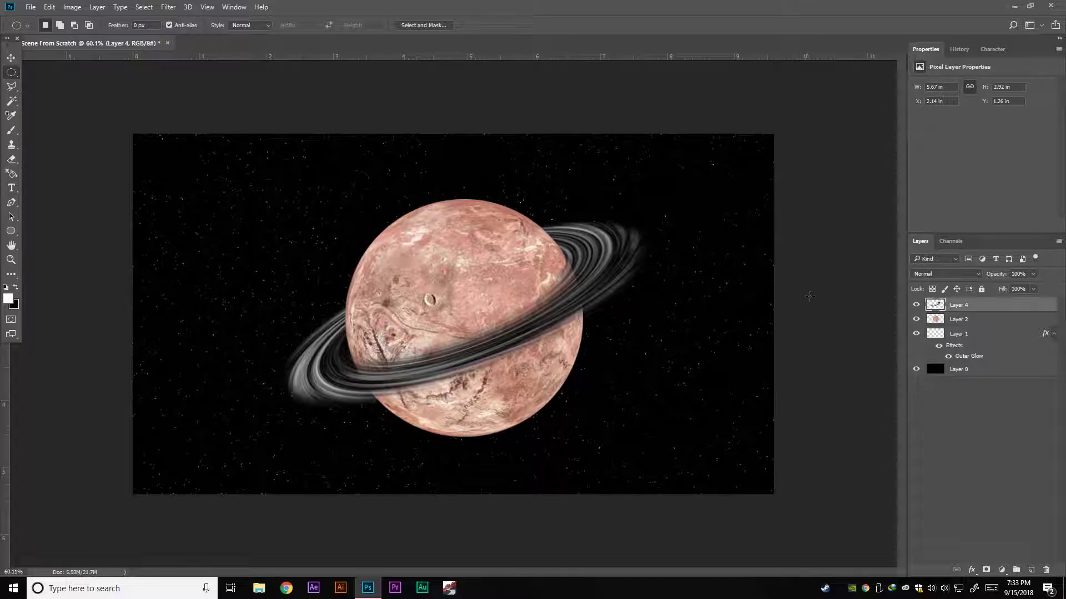
- Add a Color Balance adjustment layer above Layer 4 and set its midtones Magenta–Green value to +18
left_click(1001, 570)
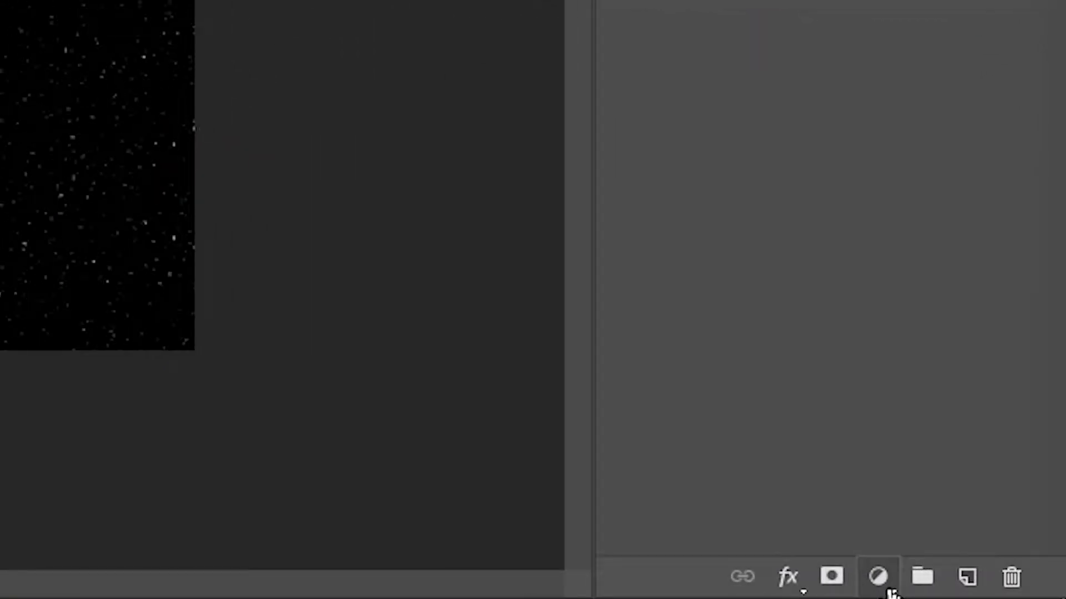
left_click(985, 571)
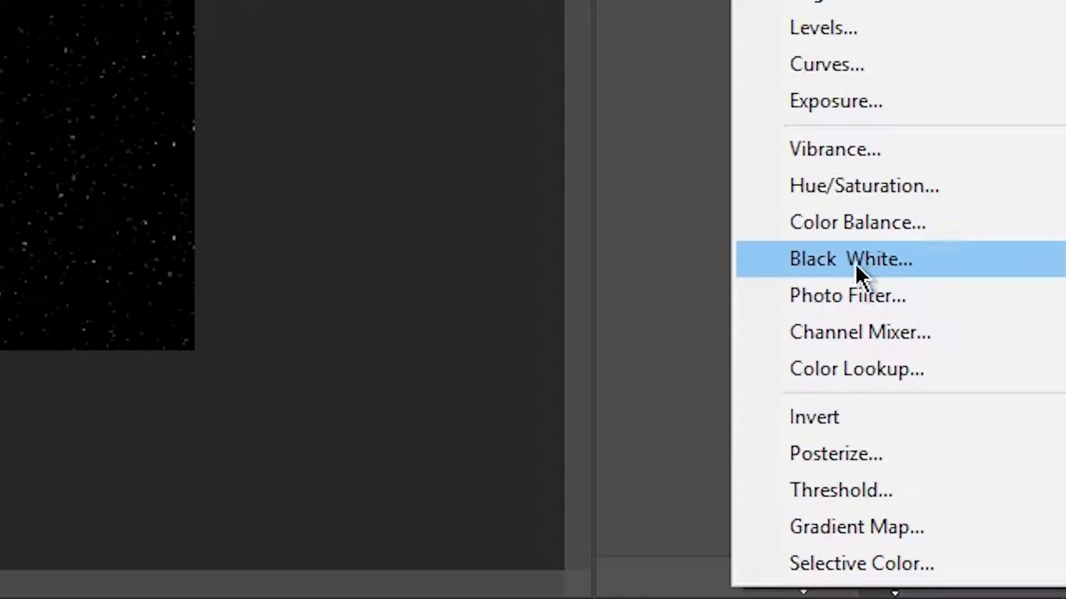
left_click(875, 224)
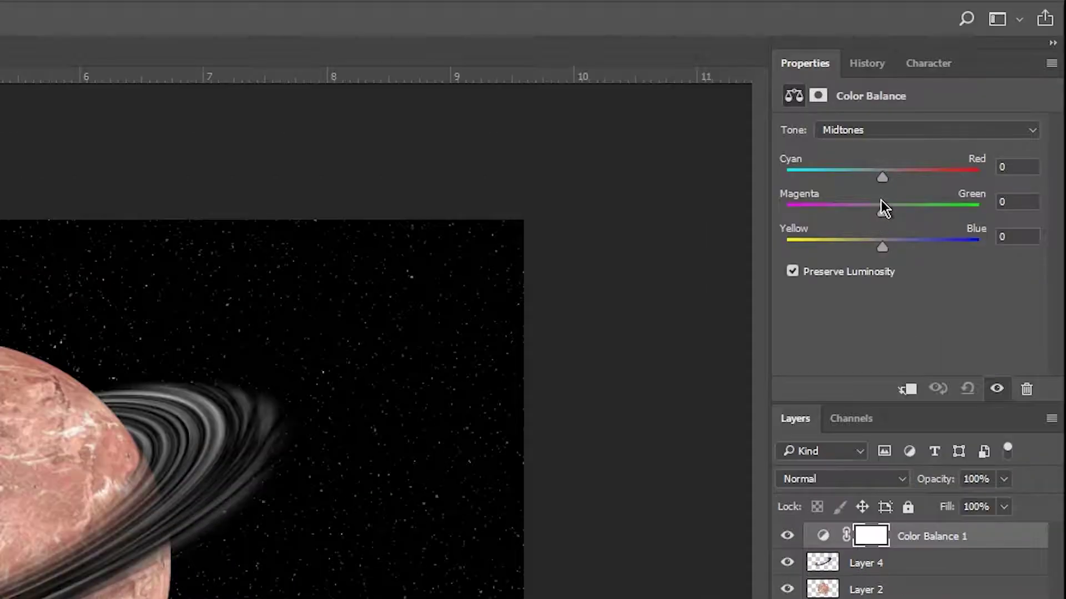
left_click_drag(882, 210, 900, 214)
- Set the Color Balance adjustment's Cyan–Red value to +16 for the shadows and -26 for the highlights
left_click(862, 130)
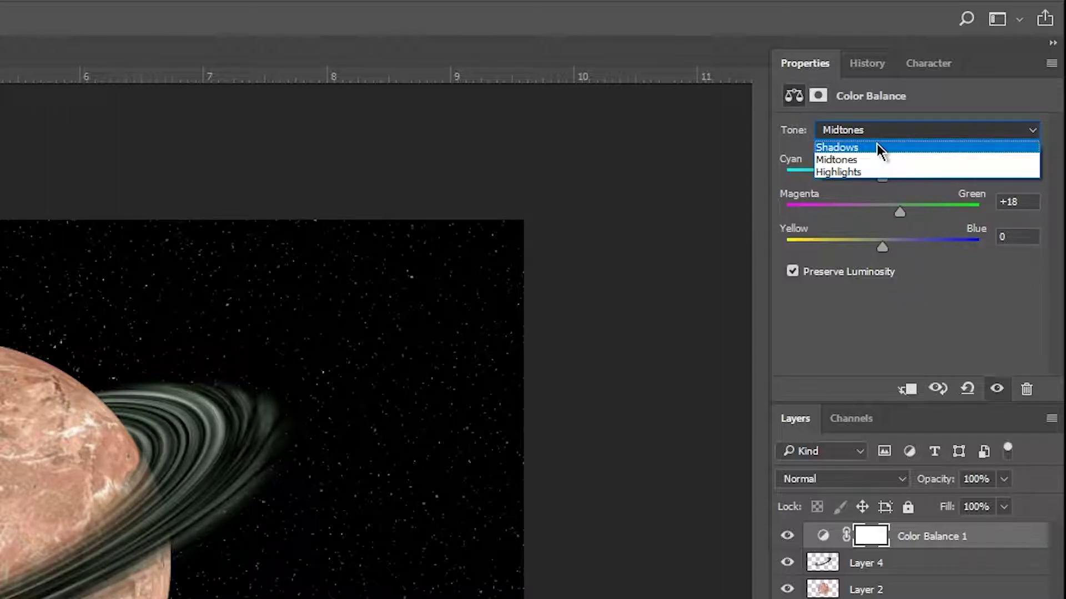
left_click(902, 146)
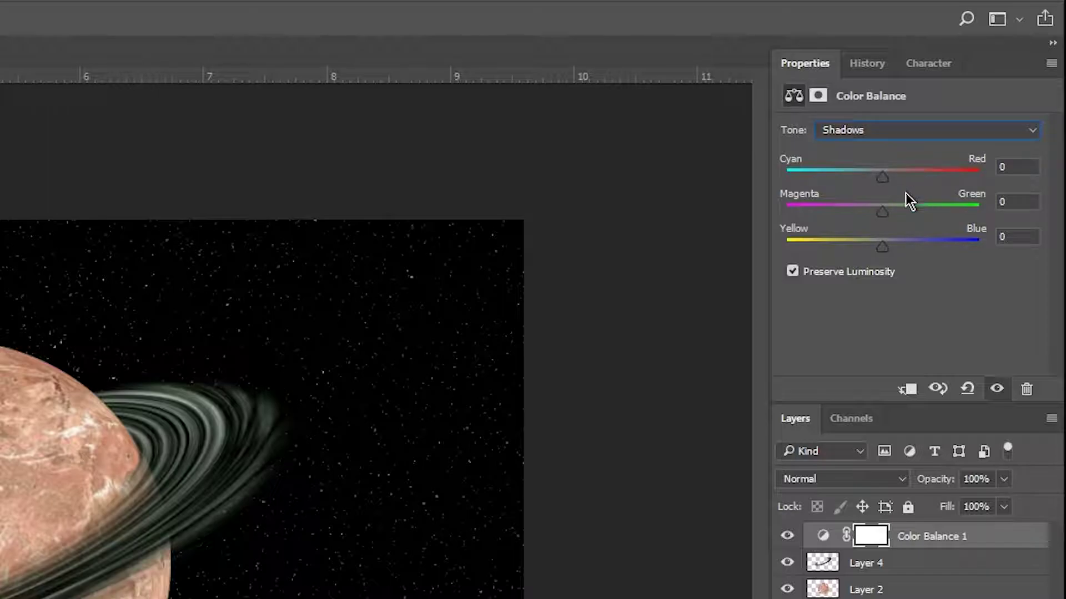
left_click_drag(882, 176, 897, 176)
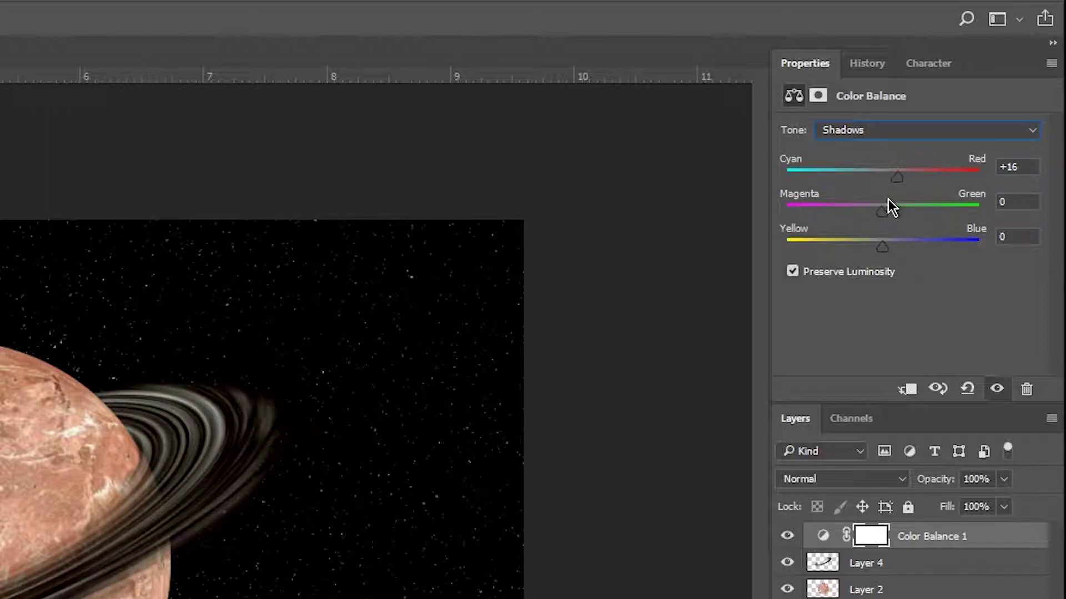
left_click(894, 133)
left_click(898, 174)
left_click_drag(882, 181, 858, 167)
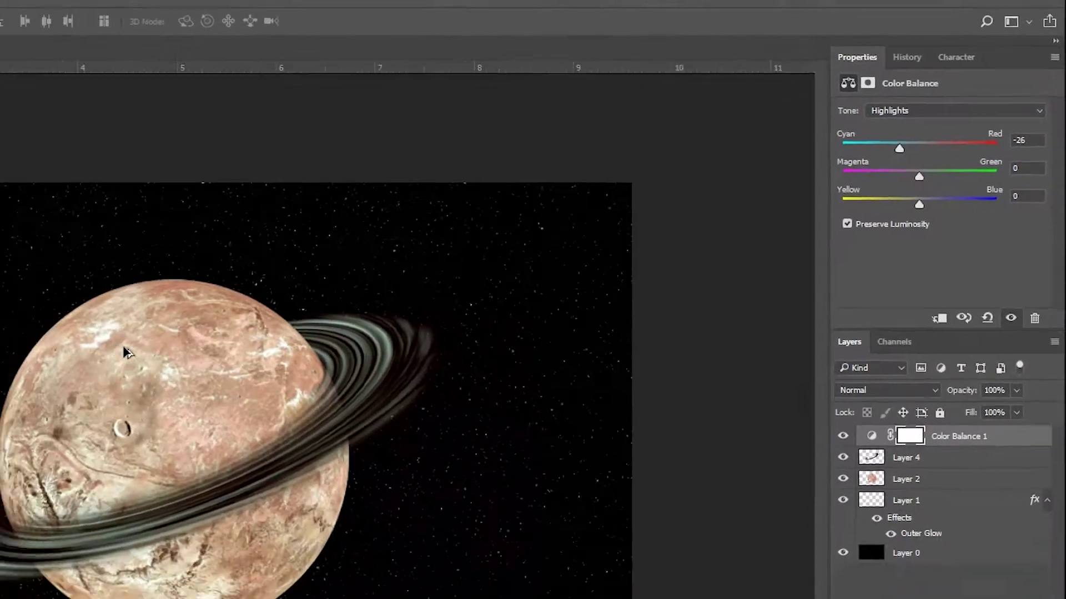
scroll(437, 249, "down", 1)
scroll(436, 249, "up", 1)
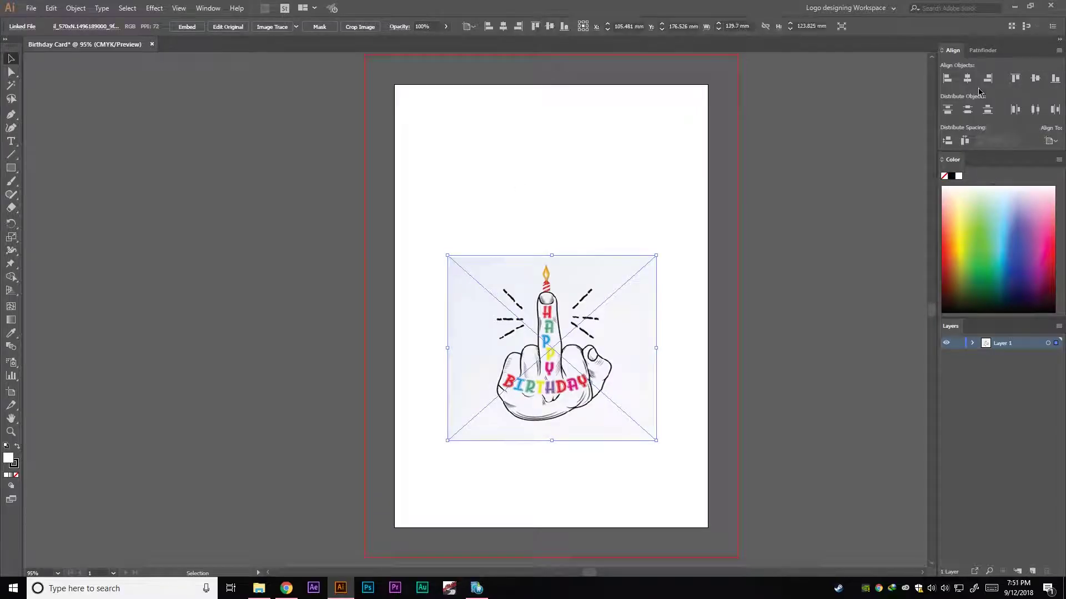
- Switch to the Birthday Card document in Illustrator, trace the linked hand picture with an Image Trace preset and expand the result
left_click(317, 248)
key("v")
scroll(317, 249, "up", 2)
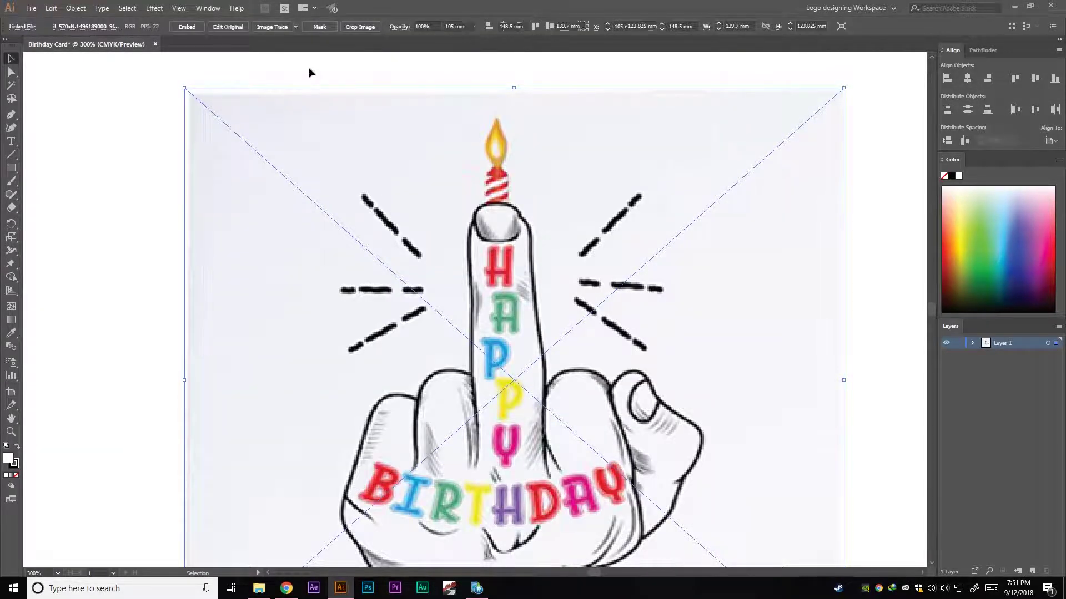
left_click(296, 27)
left_click(333, 51)
left_click(339, 111, "alt")
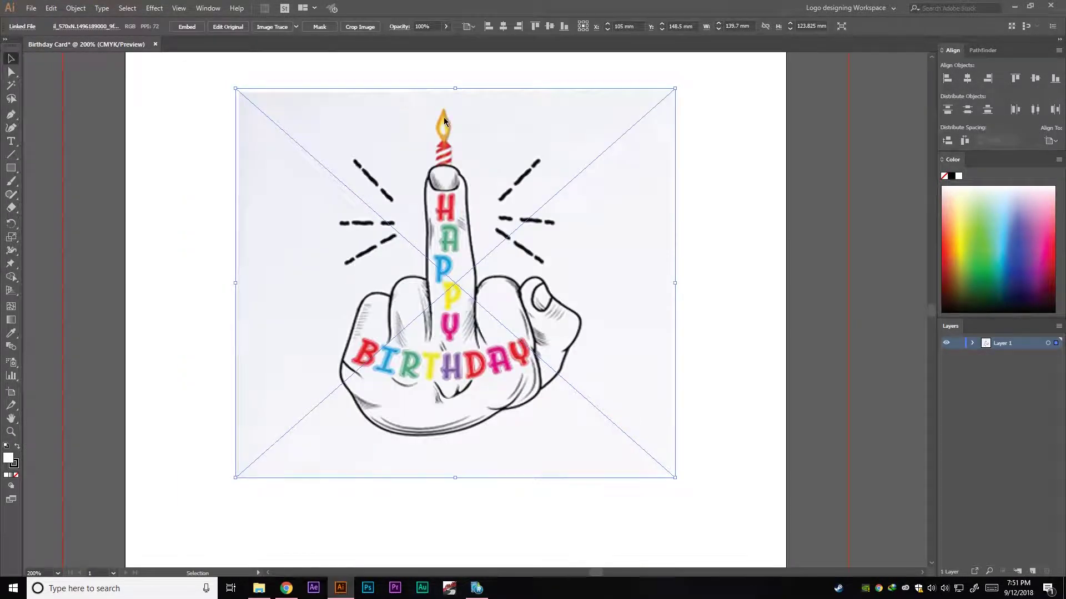
left_click(239, 27)
- Ungroup the traced hand artwork and delete its background shape
right_click(416, 193)
left_click(447, 283)
key("Delete")
key("z")
left_click(482, 330, "alt")
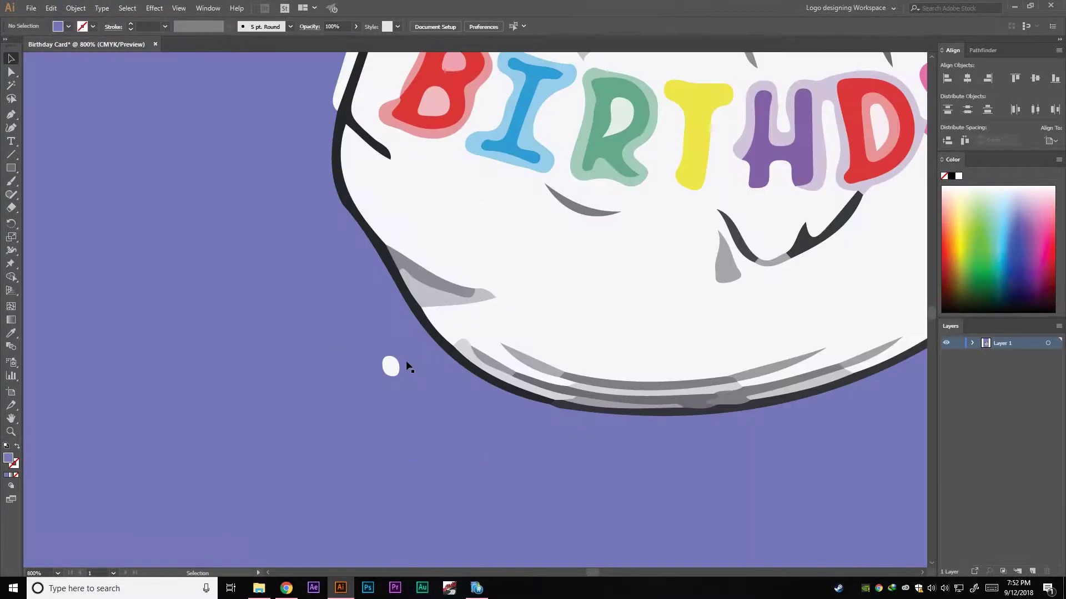
- Delete the stray white trace fragments outside the hand's left outline and beside the base of the raised finger
left_click(374, 402)
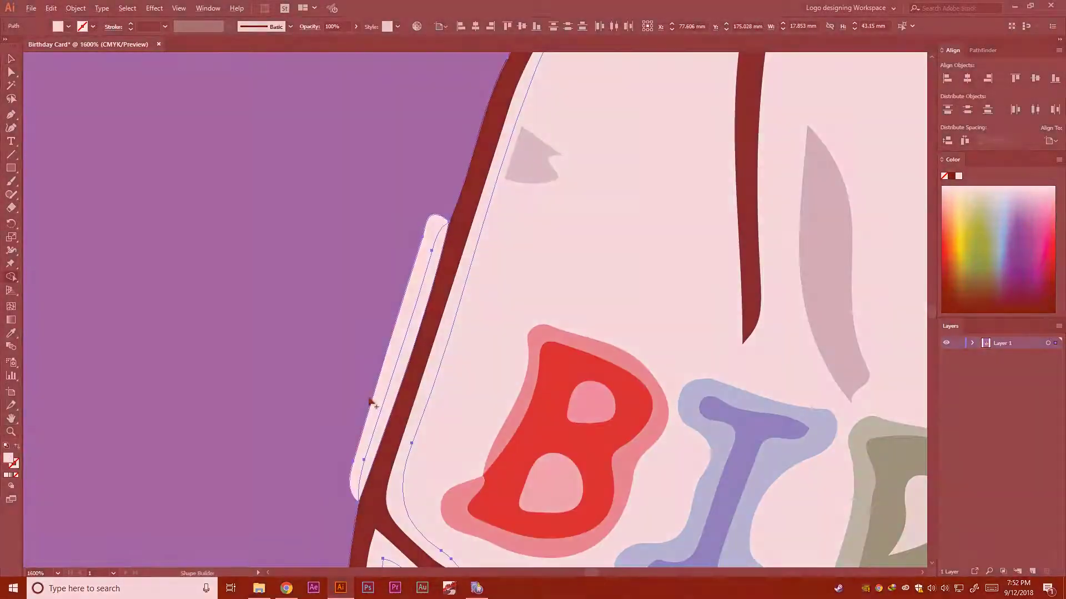
key("Delete")
key("Delete")
scroll(368, 260, "up", 2)
key("z")
left_click(690, 269)
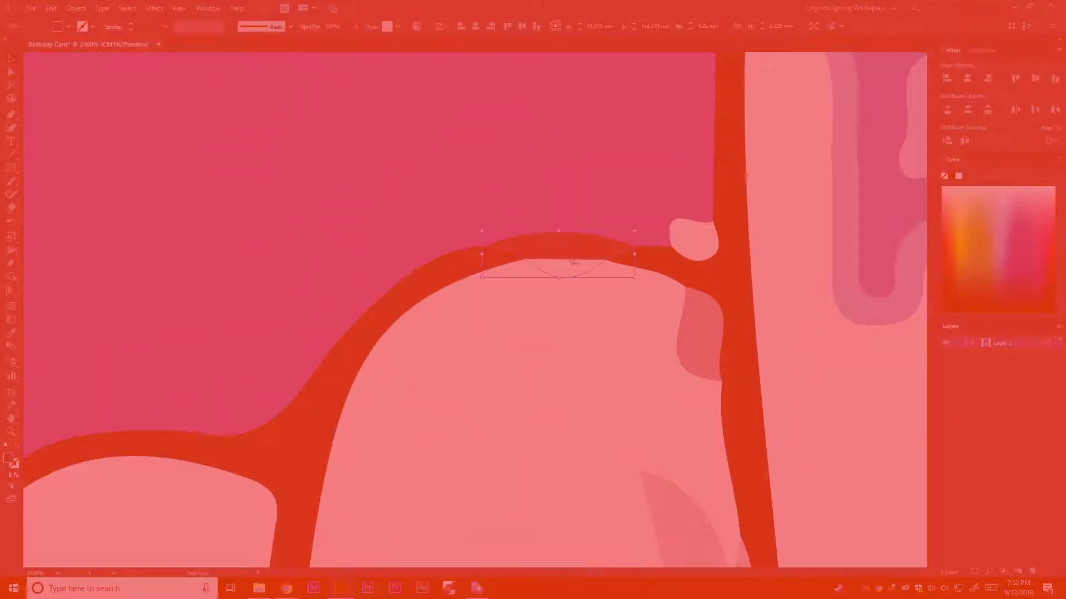
left_click(700, 248)
left_click(731, 244)
key("Delete")
- Delete the remaining stray trace fragments along the right side of the raised finger and around the hand
scroll(742, 328, "down", 1)
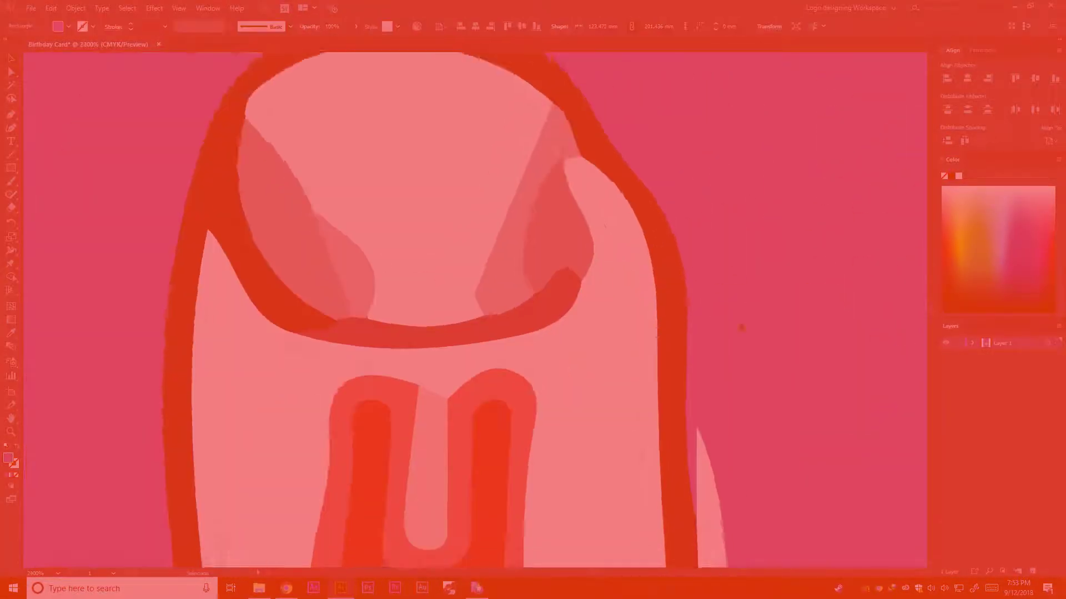
scroll(742, 328, "down", 7)
left_click(724, 330)
key("Delete")
left_click(738, 391)
key("Delete")
scroll(718, 364, "down", 2)
scroll(718, 364, "down", 6)
scroll(475, 388, "up", 4)
left_click(473, 431)
key("Delete")
scroll(474, 389, "down", 4)
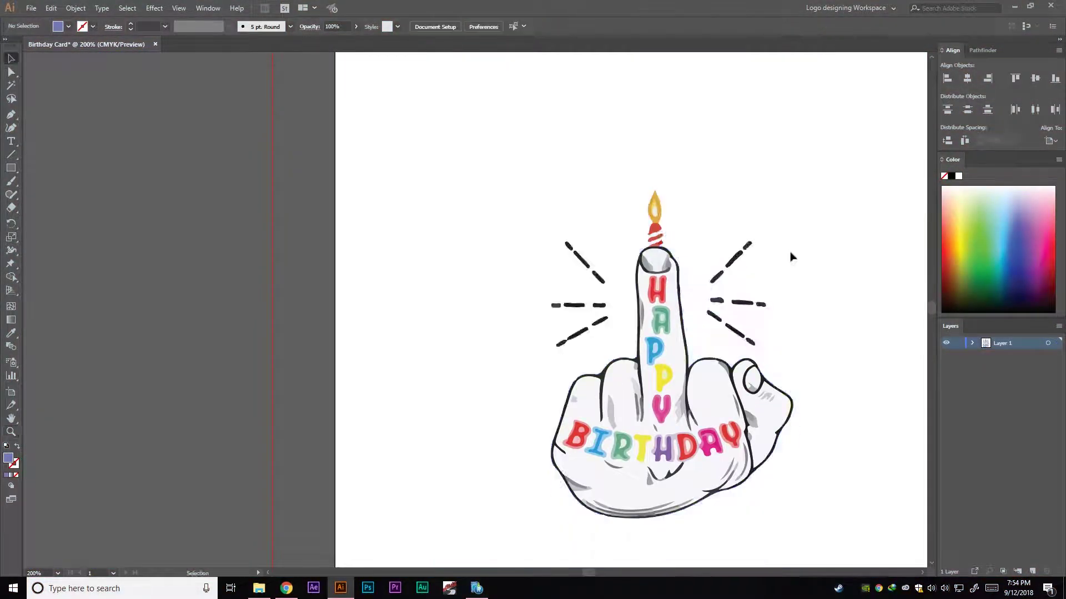